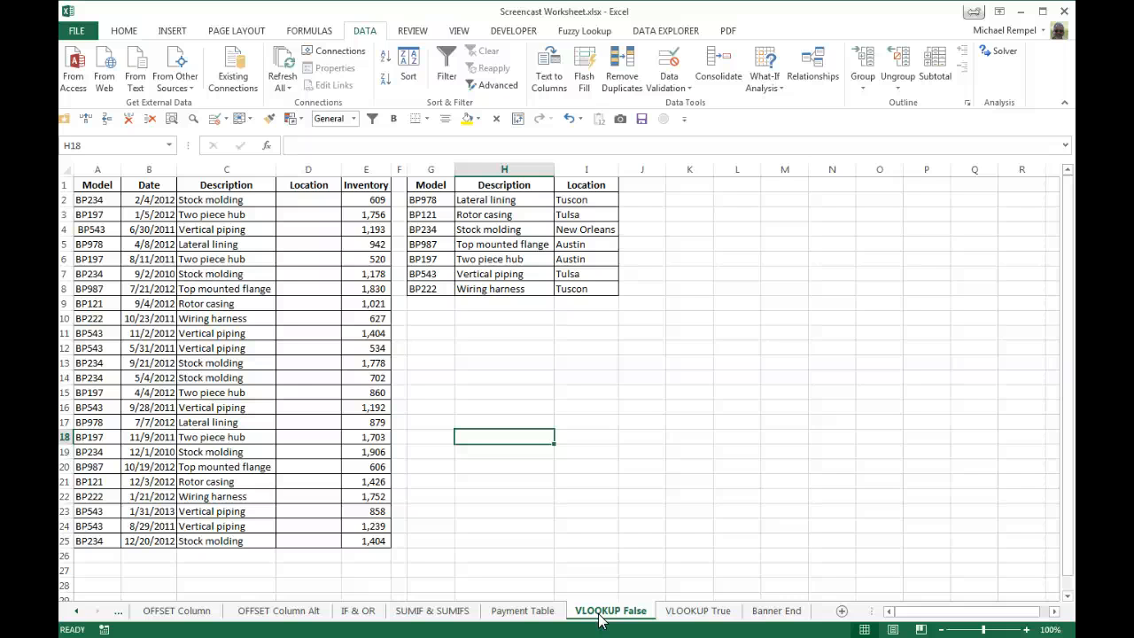
key("Up")
key("Up")
key("Up")
key("Up")
key("Up")
key("Up")
key("Up")
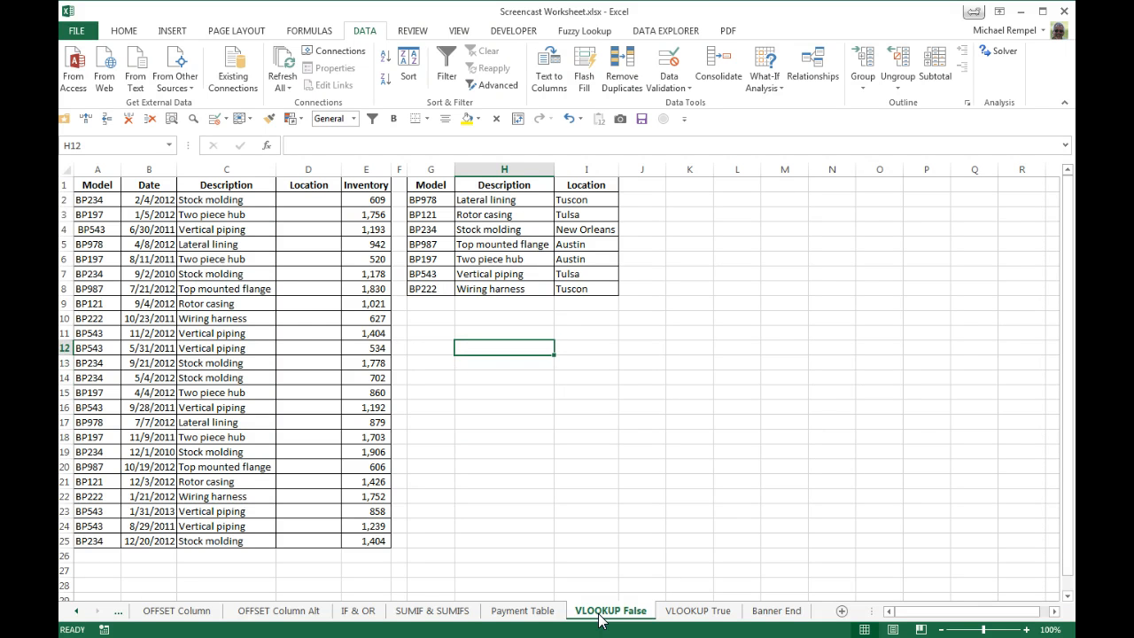
type("=vl")
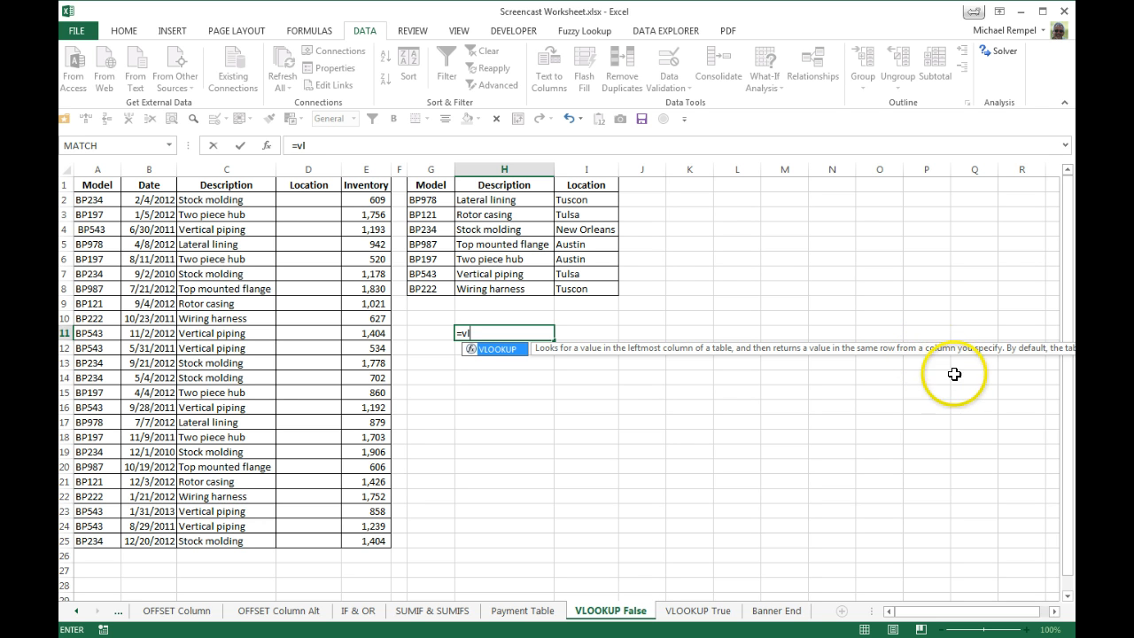
key("Escape")
key("Escape")
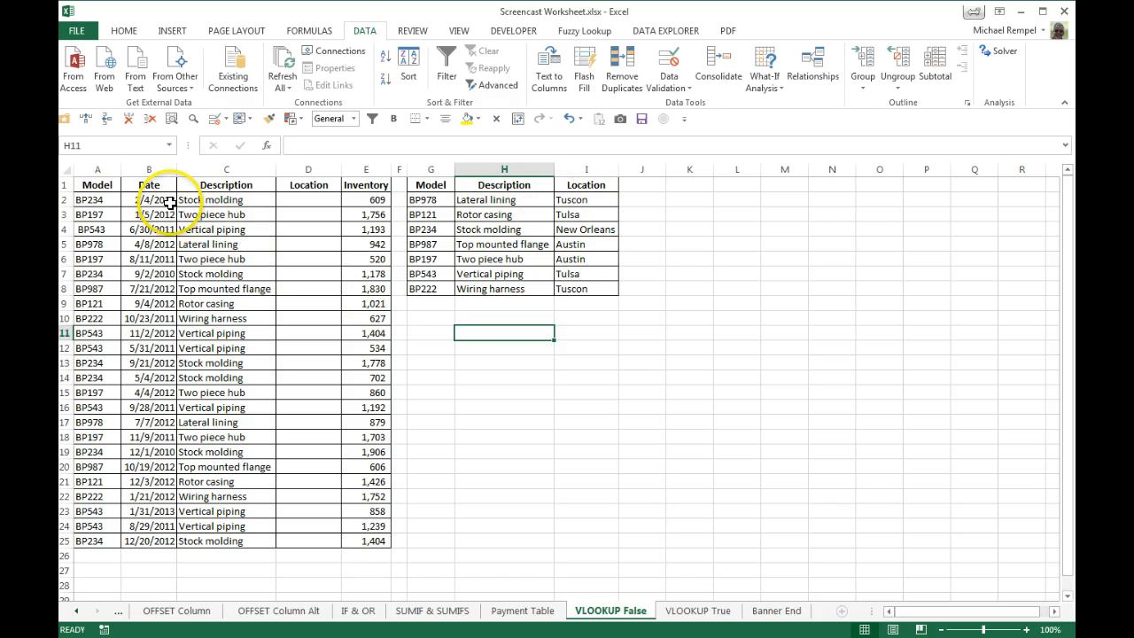
Begin a VLOOKUP formula in D2 with lookup value A2, absolute table range $G$2:$I$8 and column index 3.
left_click(103, 201)
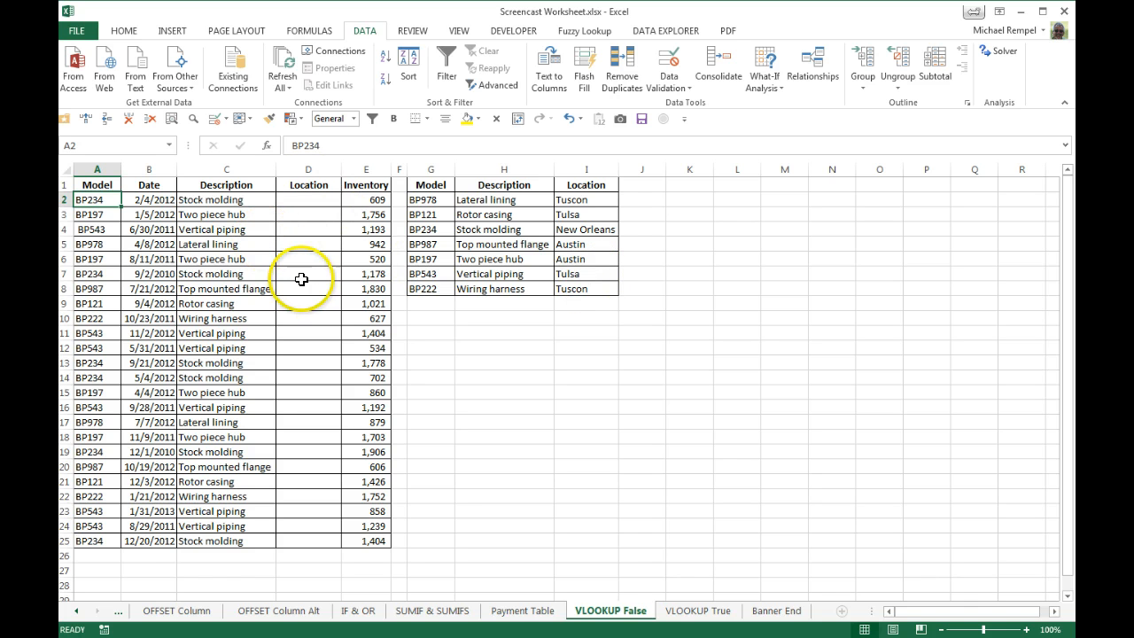
left_click(310, 200)
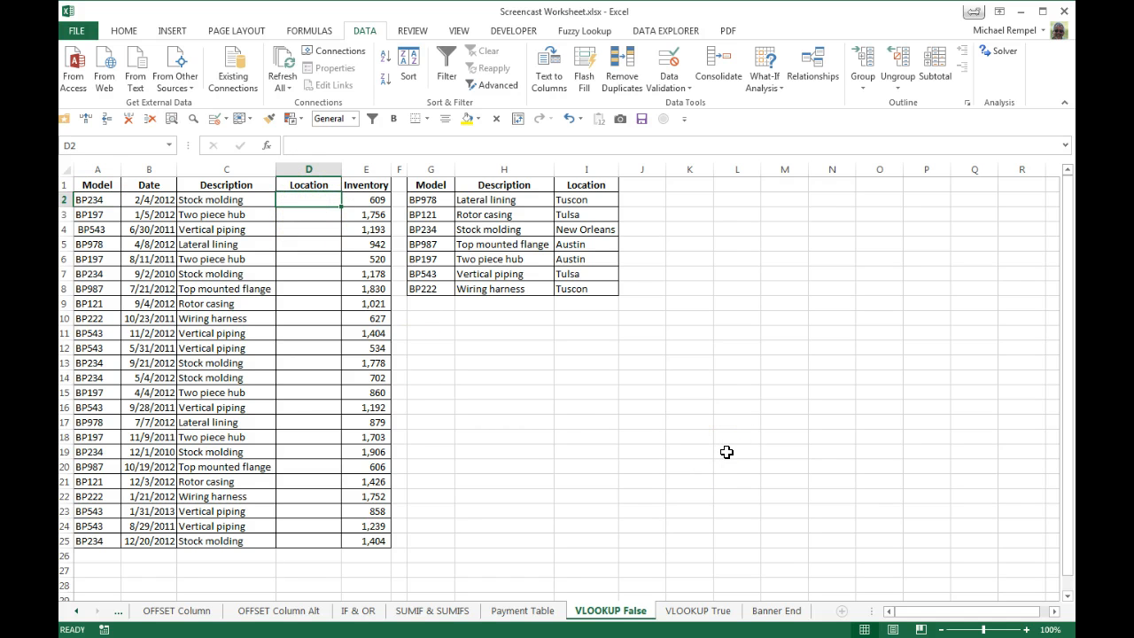
type("=vl")
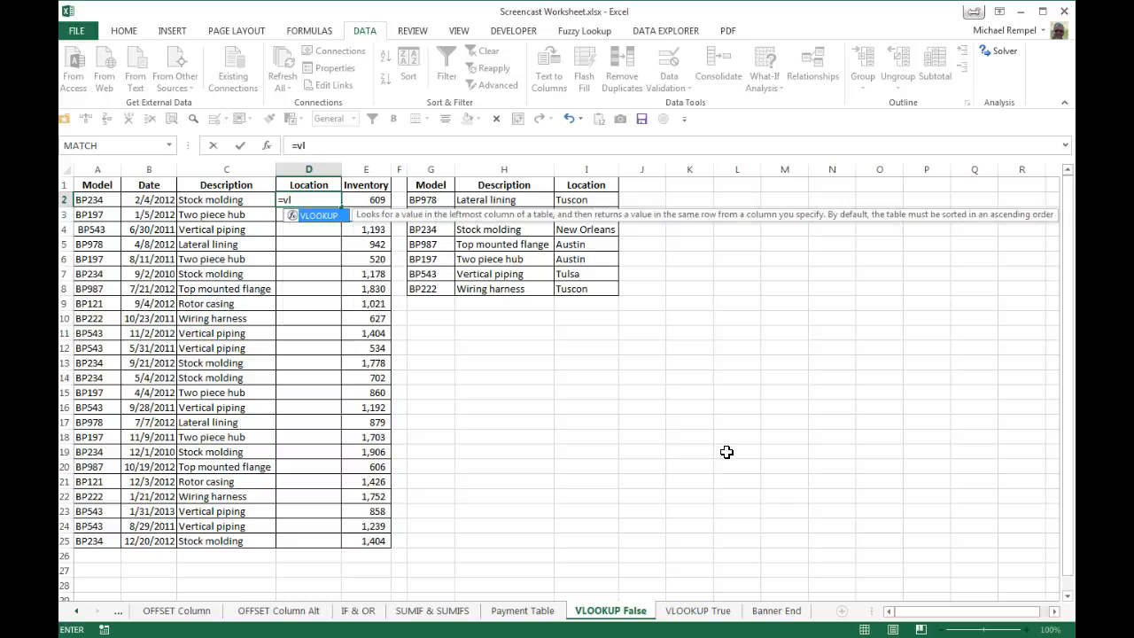
key("Tab")
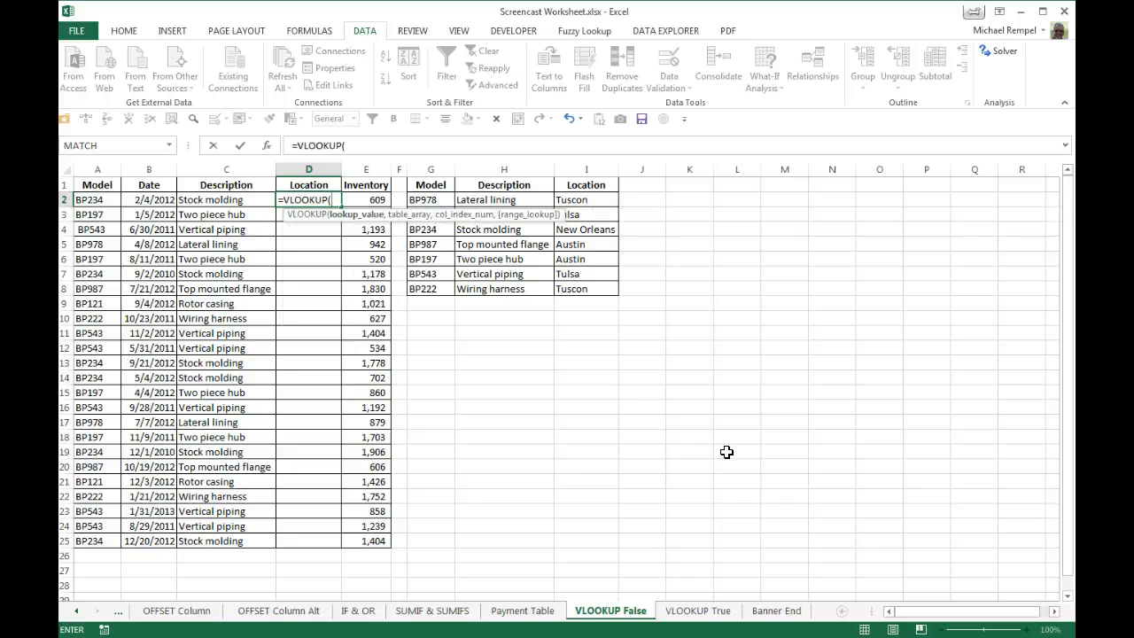
left_click(92, 199)
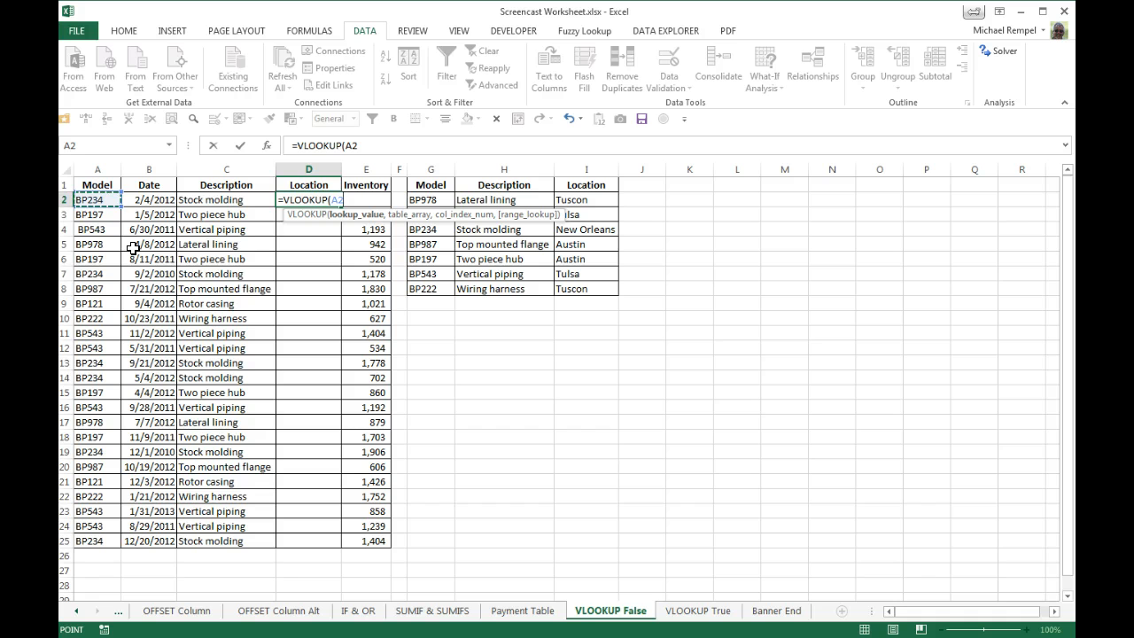
type(",")
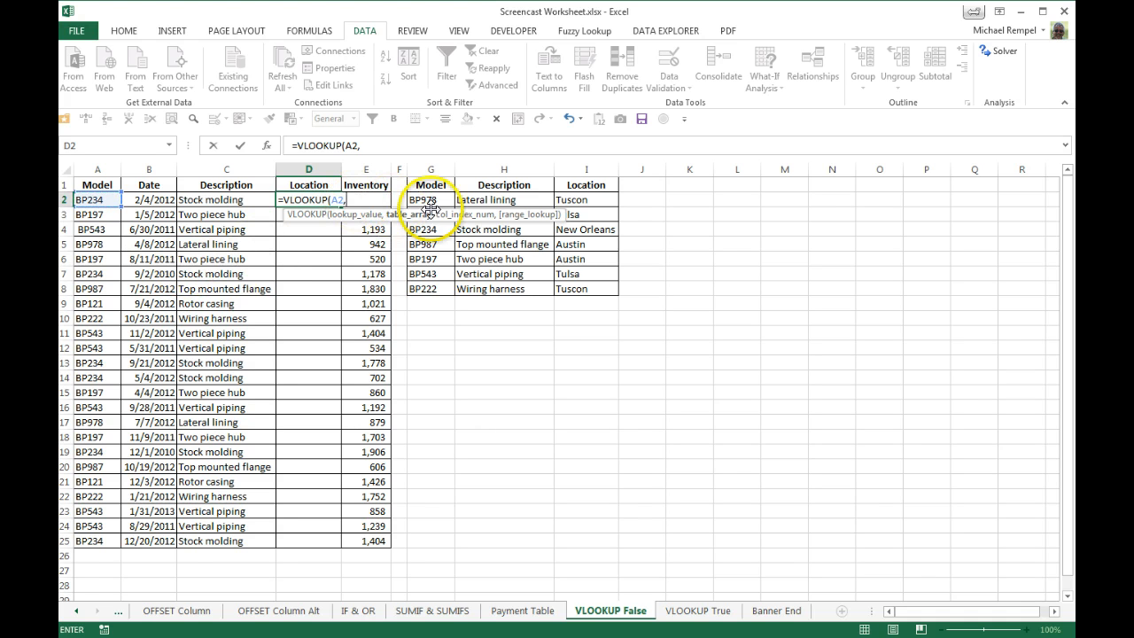
left_click_drag(430, 197, 577, 288)
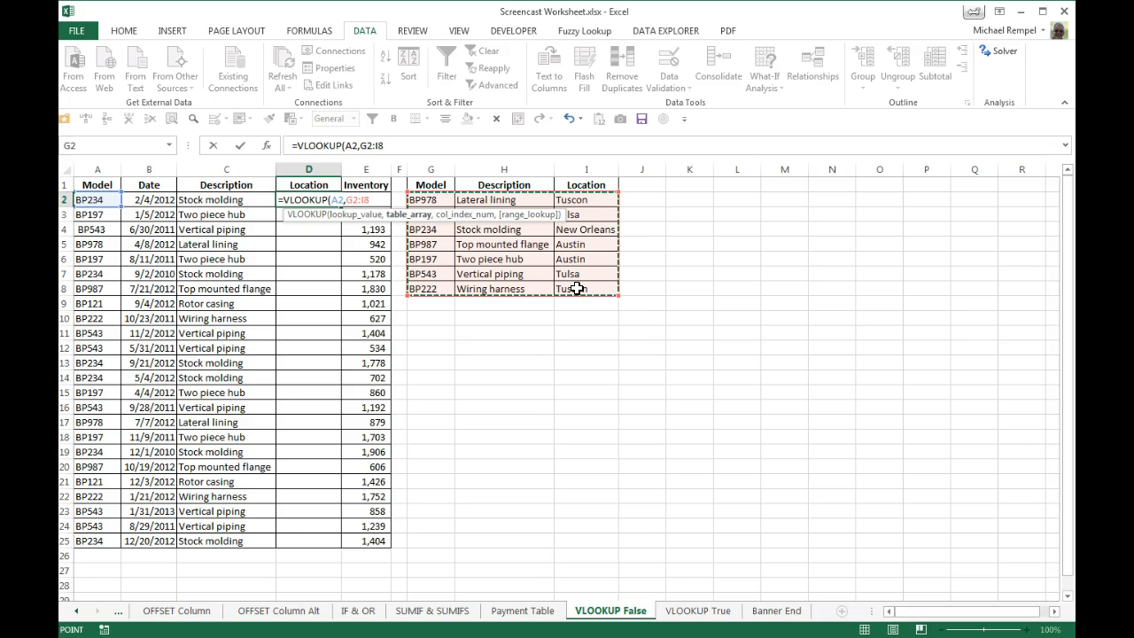
key("F4")
type(",3")
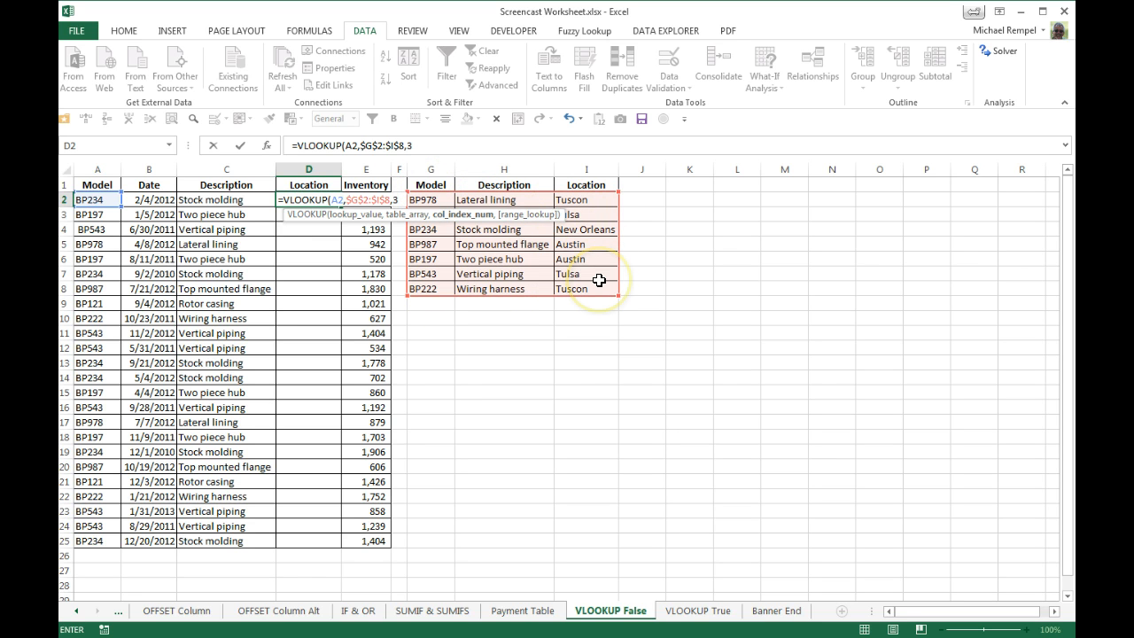
Complete the VLOOKUP formula in D2 with FALSE for an exact match.
type(",")
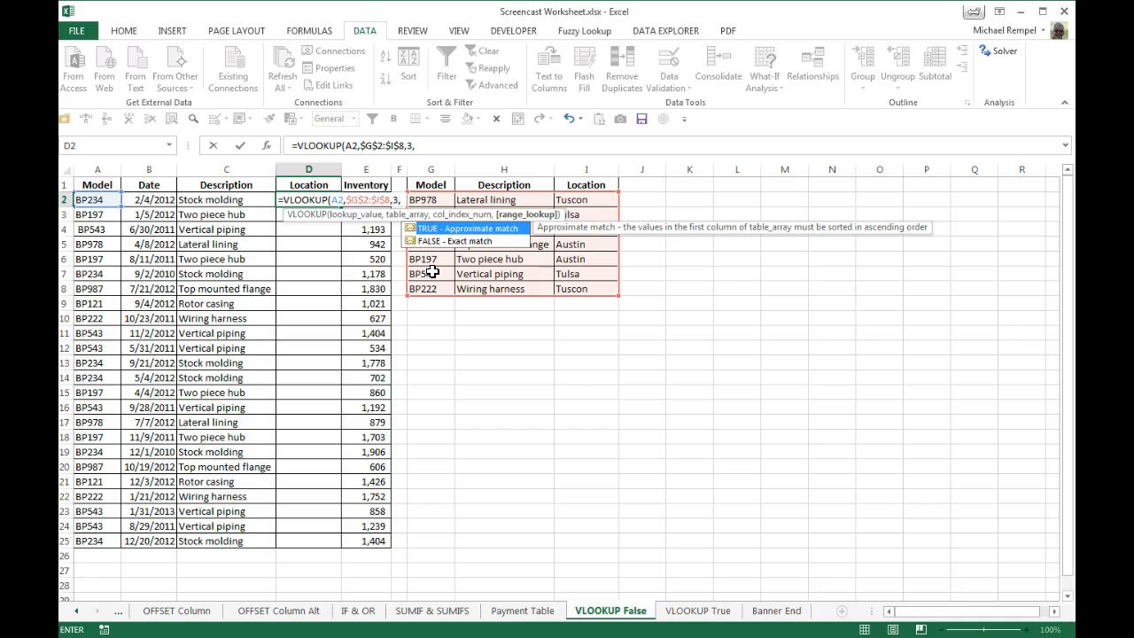
key("Down")
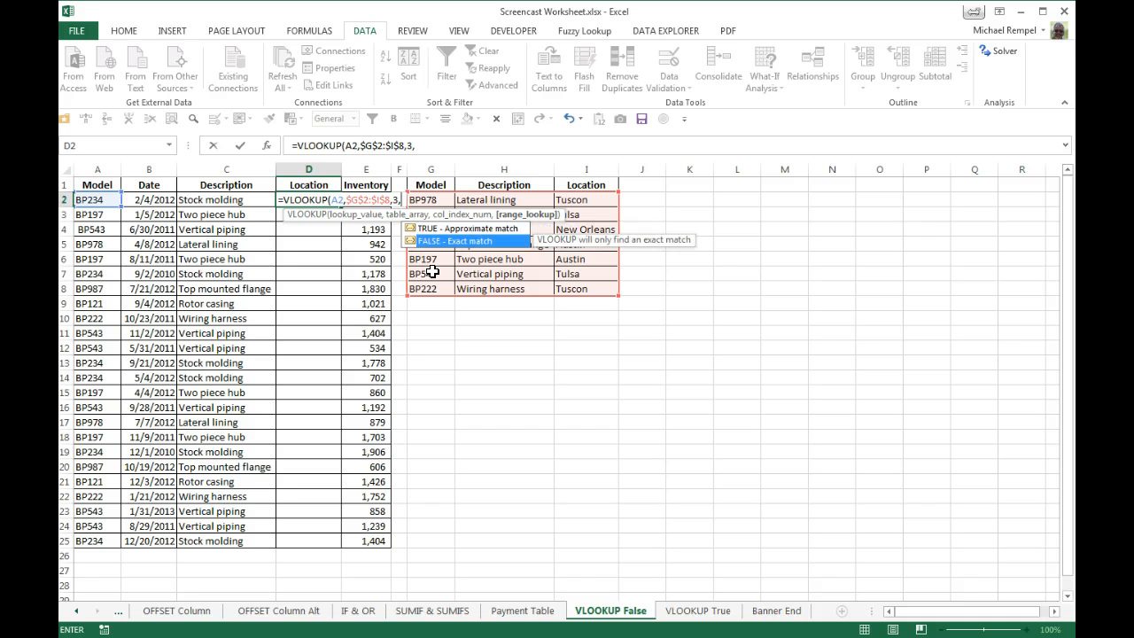
key("Tab")
type(")")
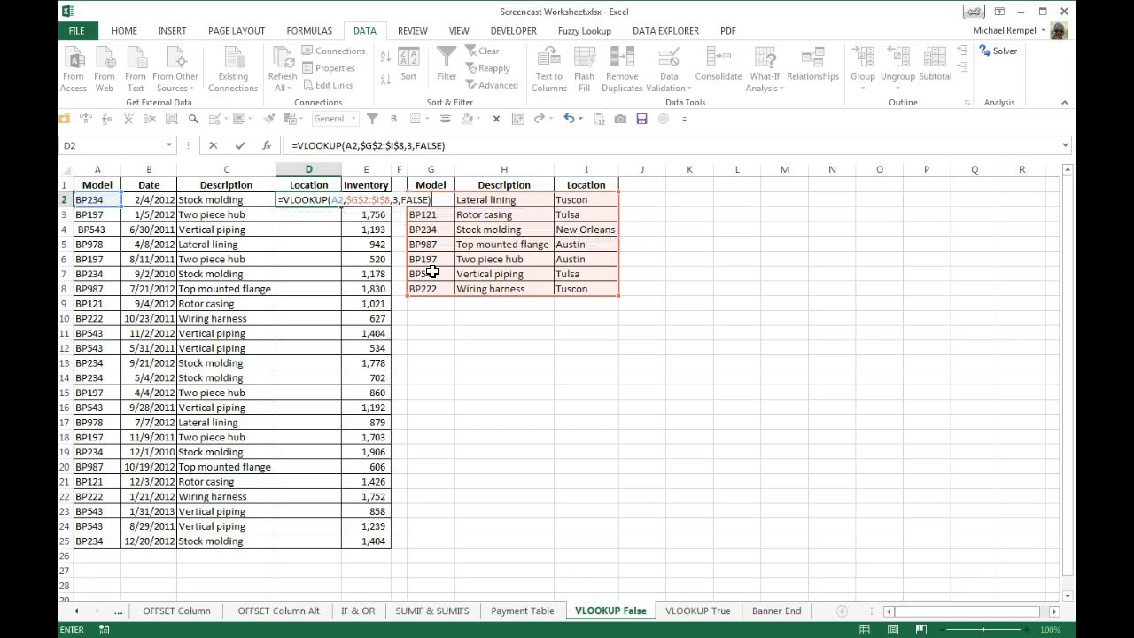
key("Return")
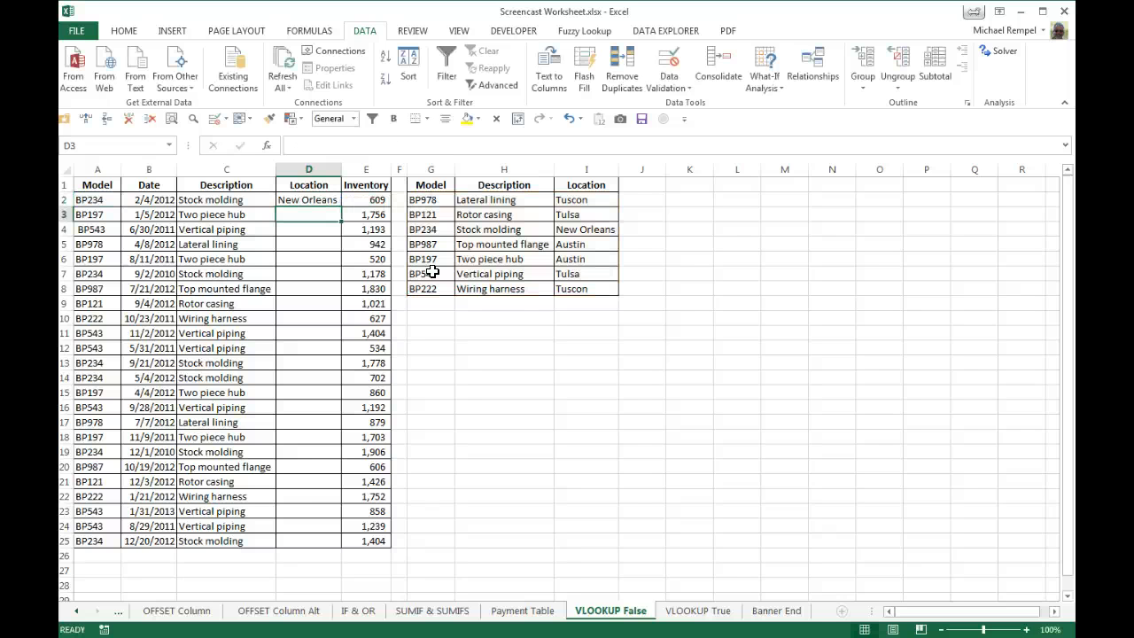
Fill the VLOOKUP formula from D2 down the Location column through row 25.
key("Up")
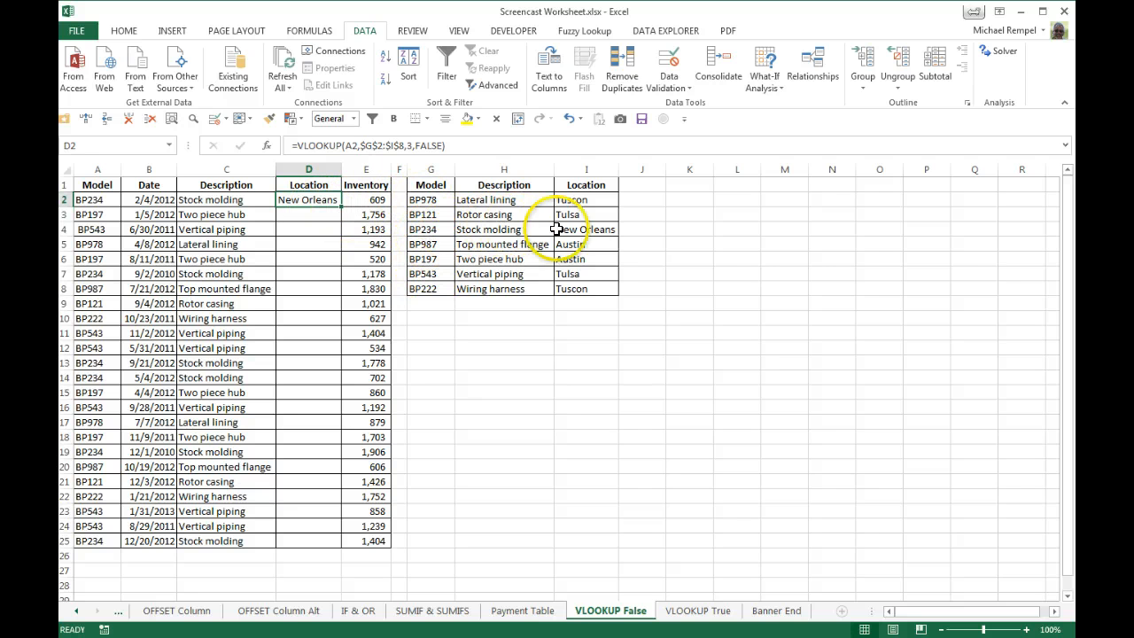
double_click(340, 206)
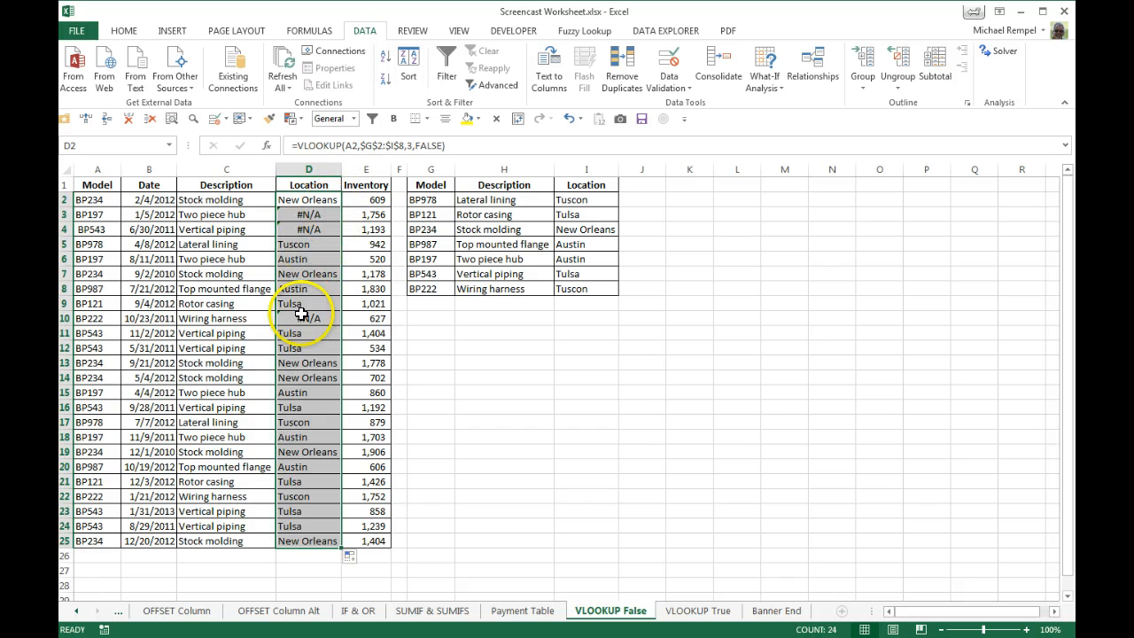
left_click(547, 406)
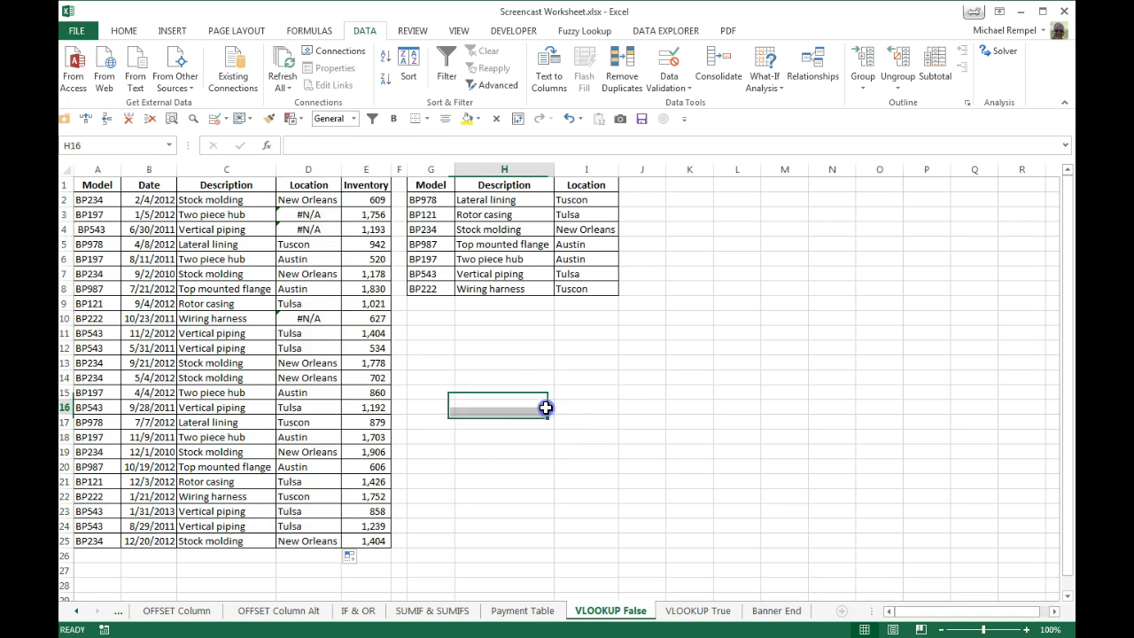
Compare the BP197 model entries and their Location formulas in rows 3, 6 and 15.
left_click(303, 215)
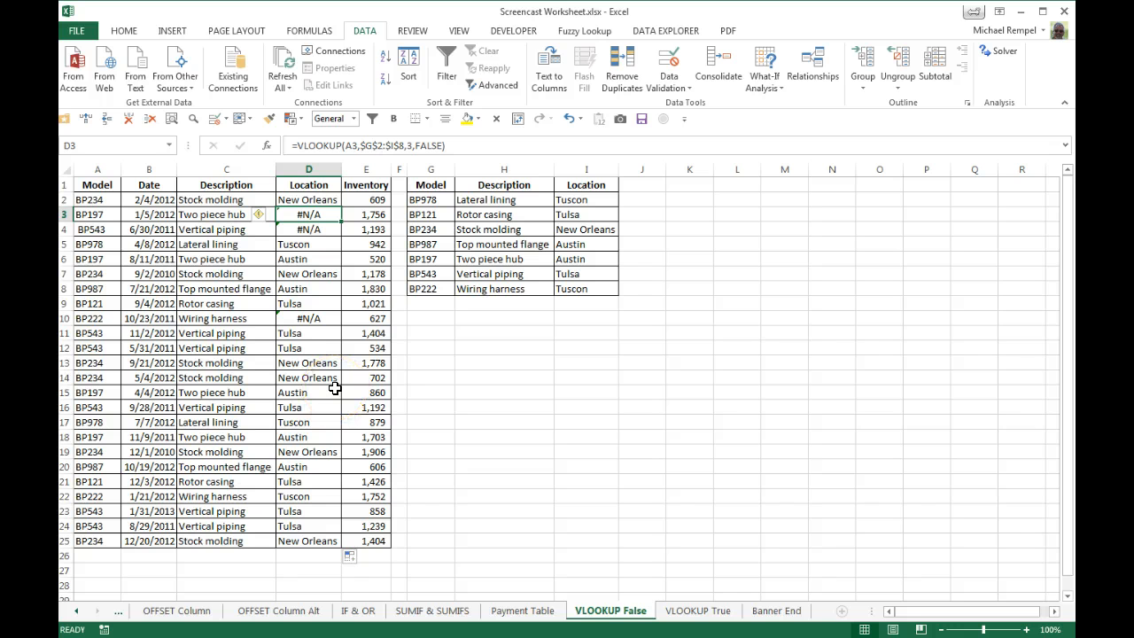
left_click(93, 215)
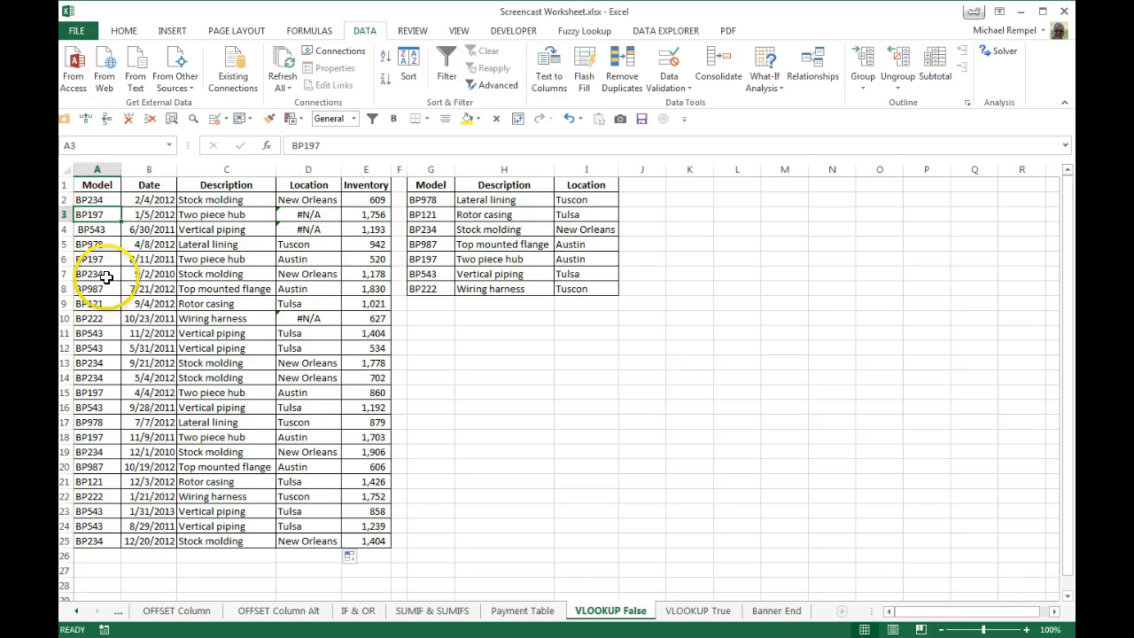
left_click(98, 258)
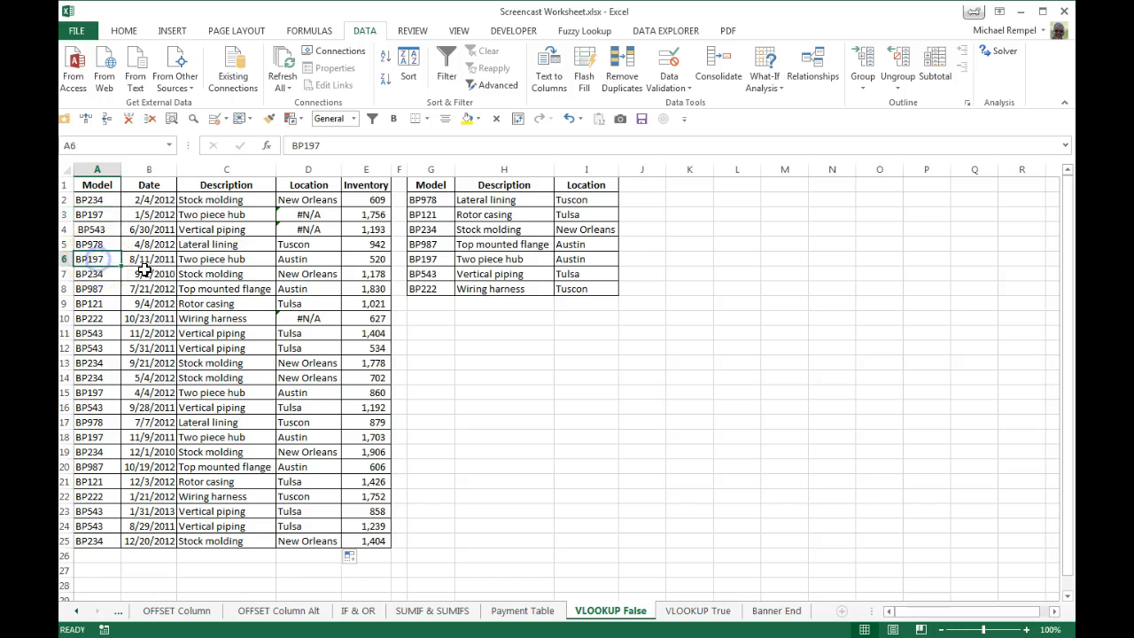
left_click(294, 259)
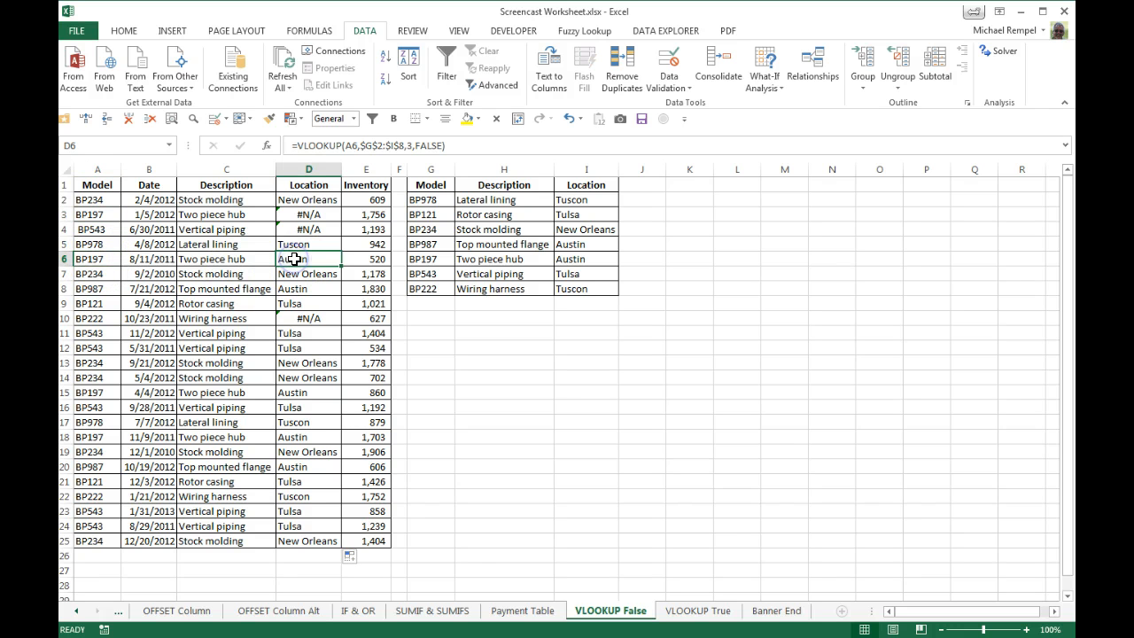
left_click(99, 393)
left_click(293, 394)
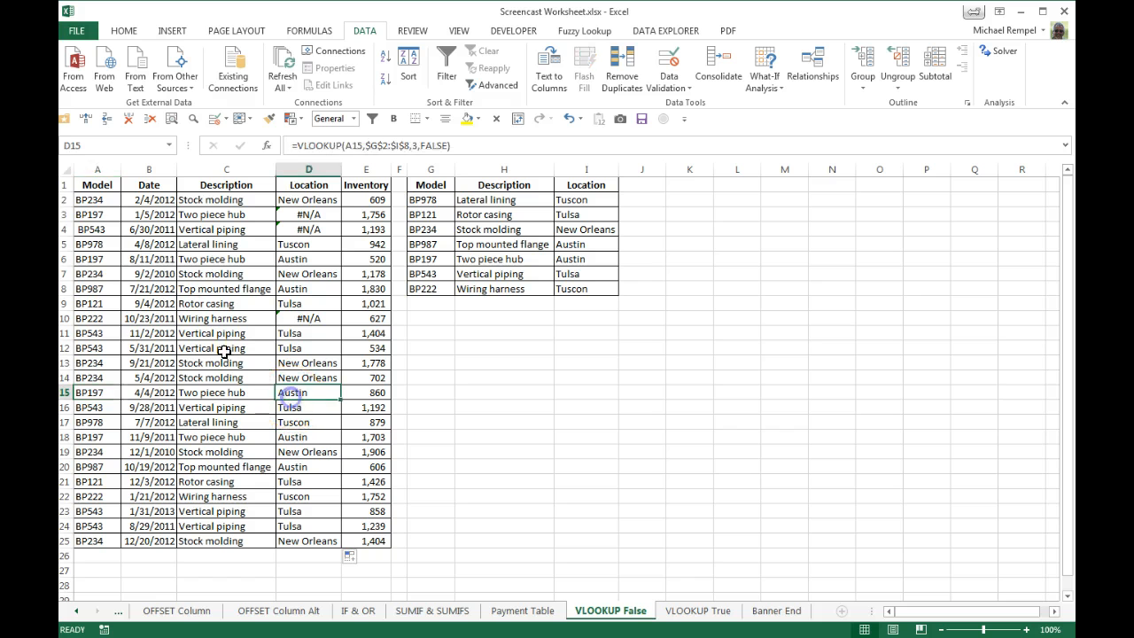
left_click(86, 212)
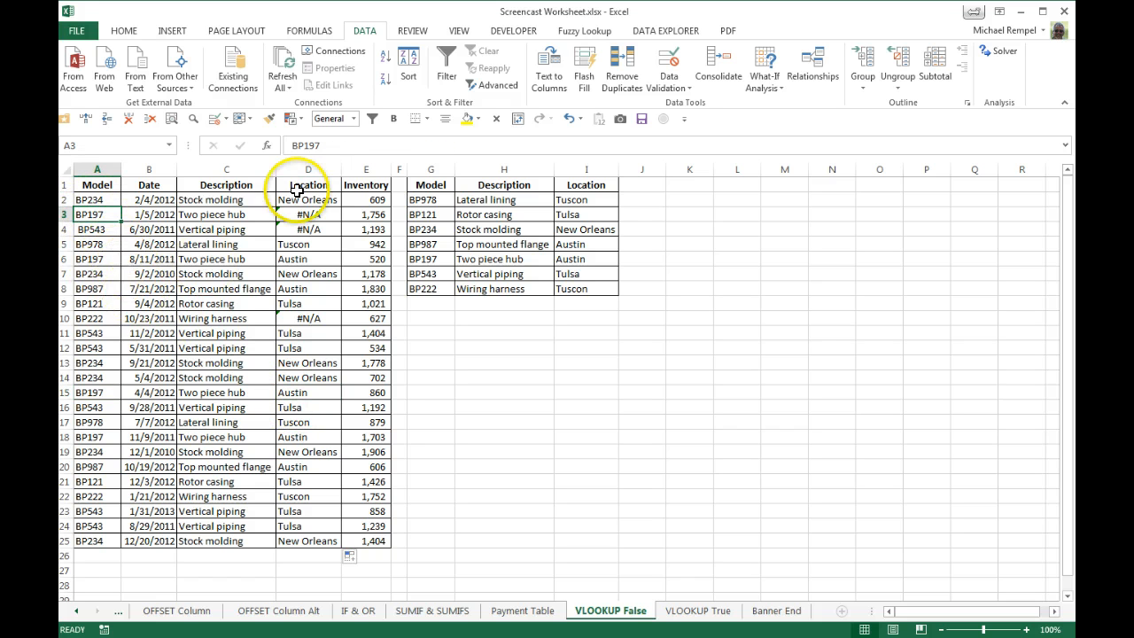
Inspect the contents of A3 and A6 for extra spaces after the model number.
left_click(358, 142)
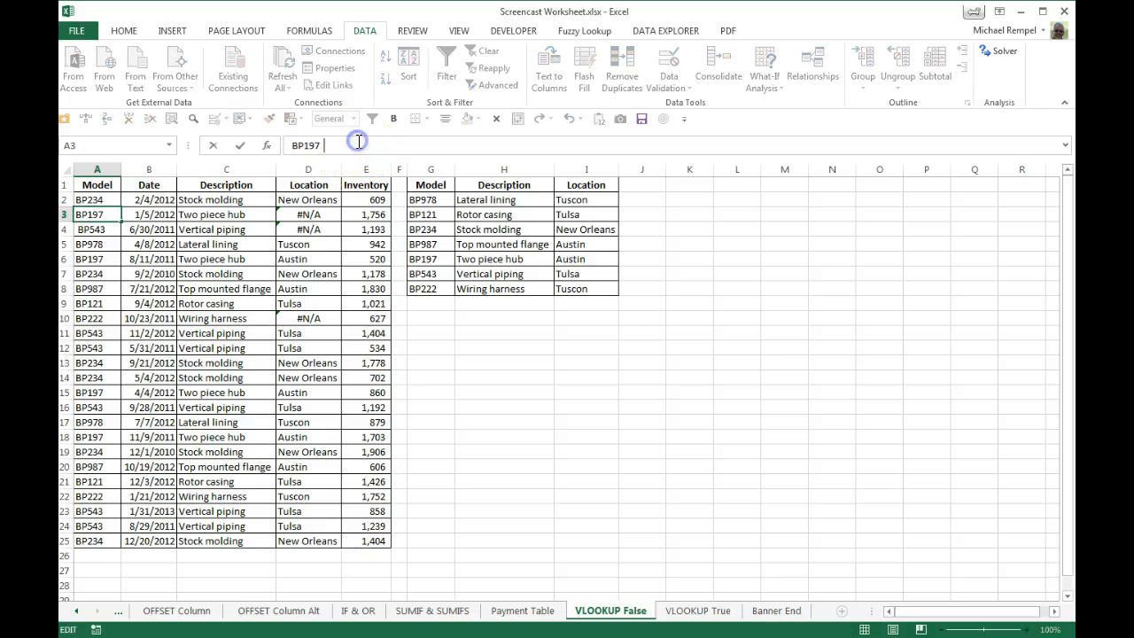
left_click(92, 263)
left_click(354, 144)
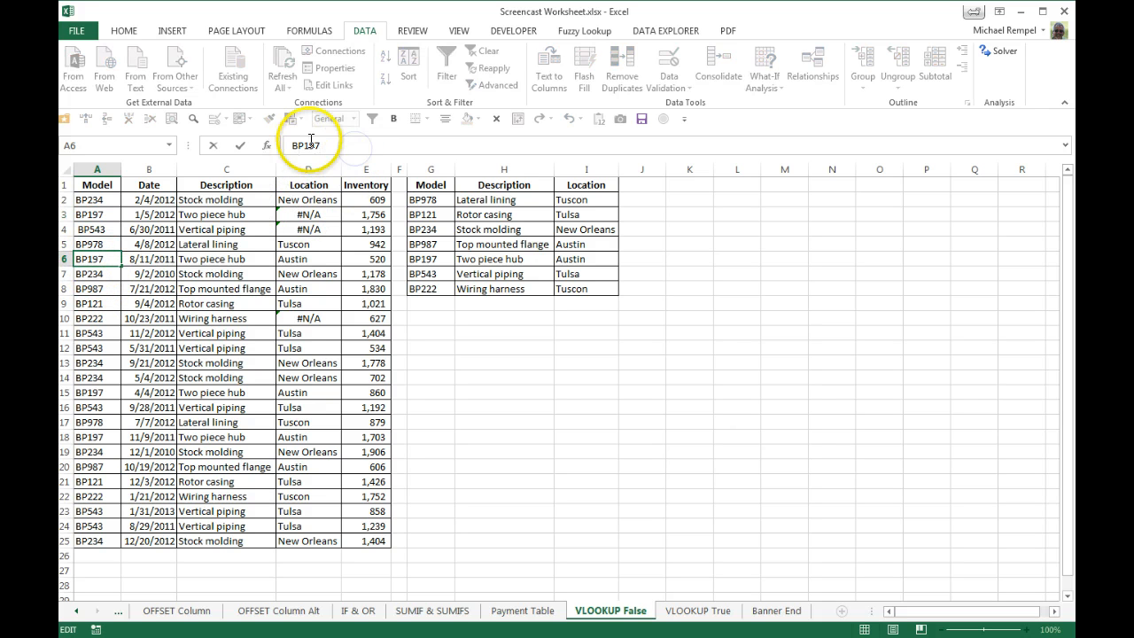
key("Escape")
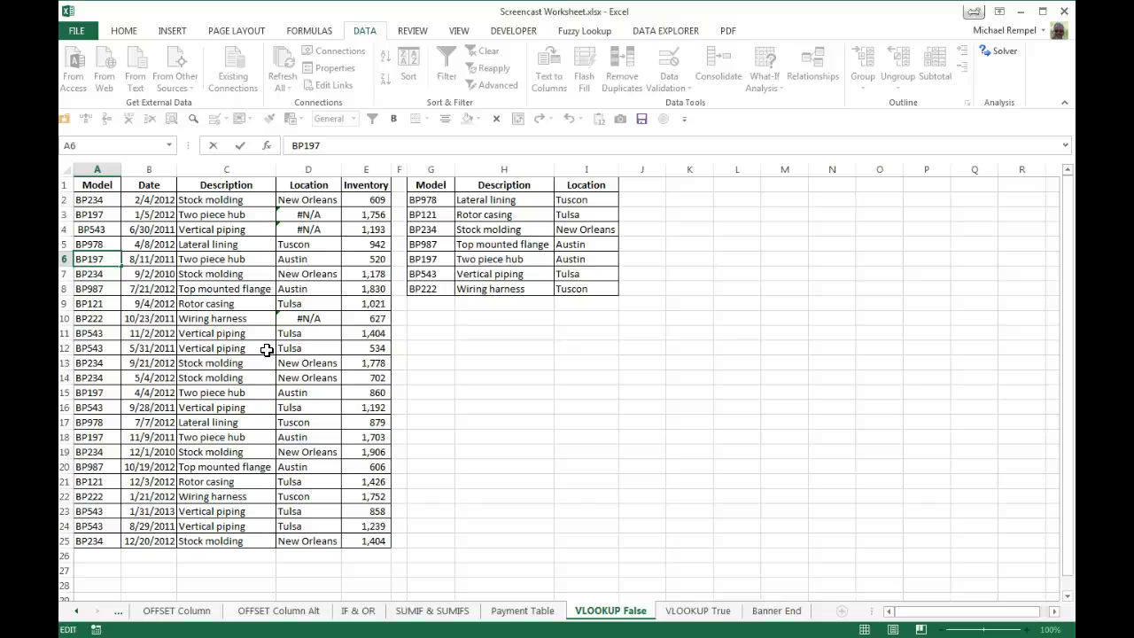
left_click(493, 319)
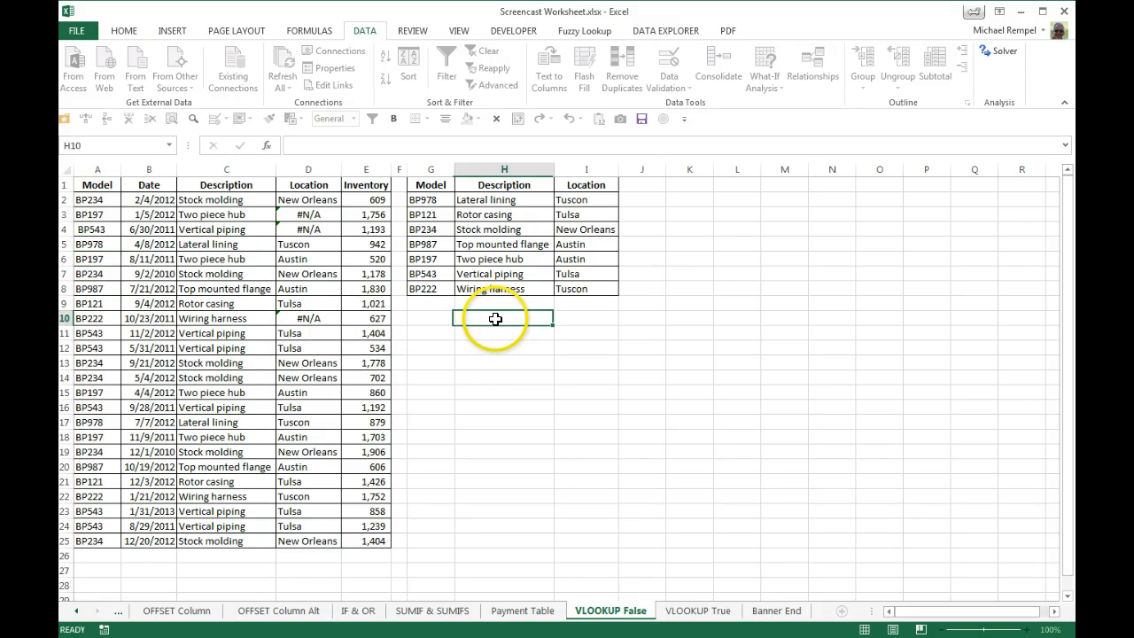
type("=trim")
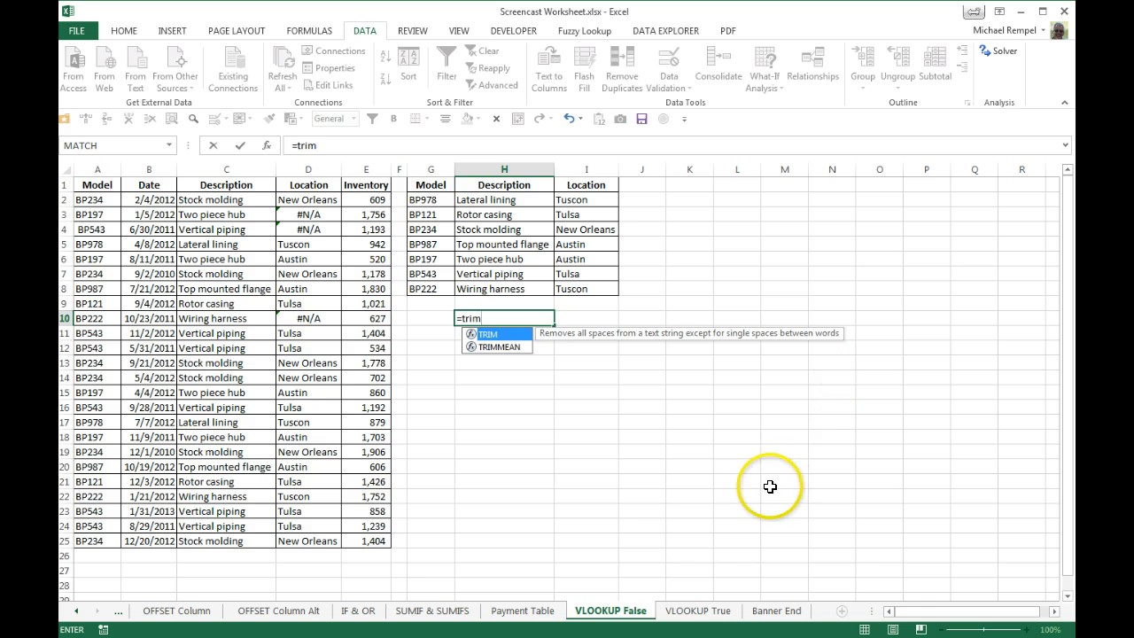
key("Escape")
key("Escape")
Enter the sample text "hello dolly" in H11 with extra spaces before and between the words.
key("Down")
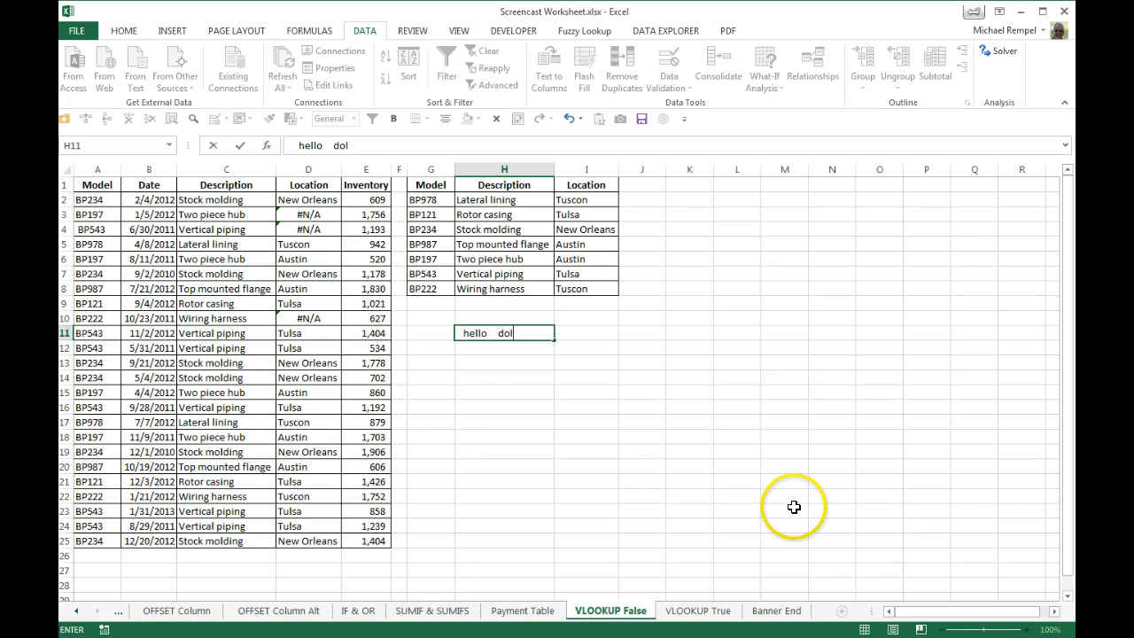
key("Down")
key("Down")
key("Down")
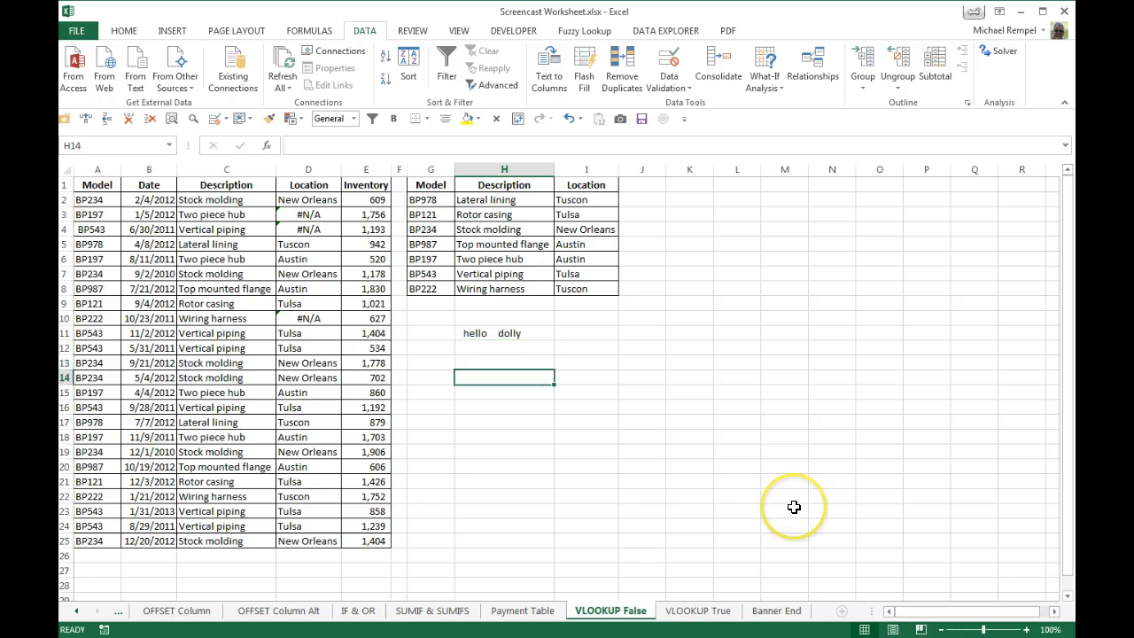
Enter the formula =TRIM(H11) in H14 to strip the extra spaces from the sample text.
type("=tr")
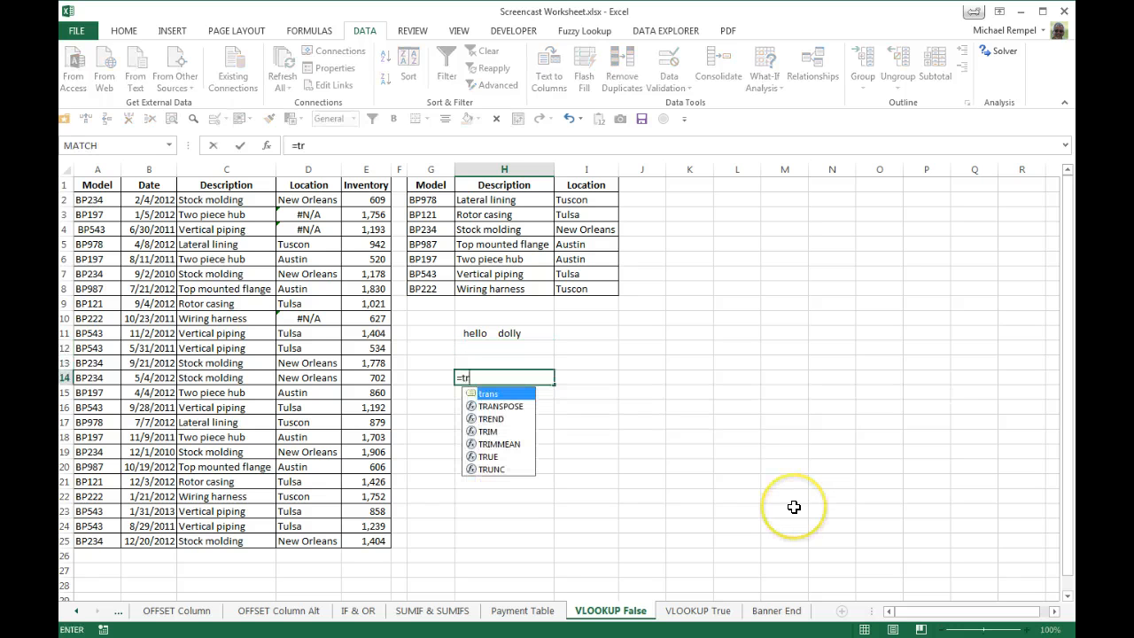
type("im")
key("Tab")
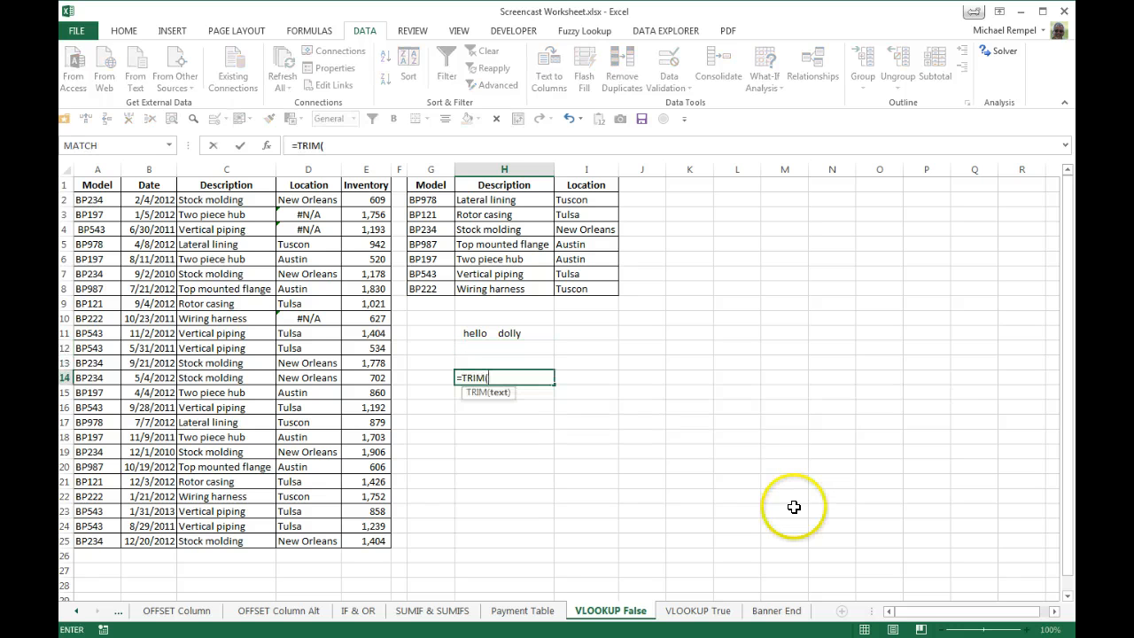
key("Up")
key("Up")
key("Up")
type(")")
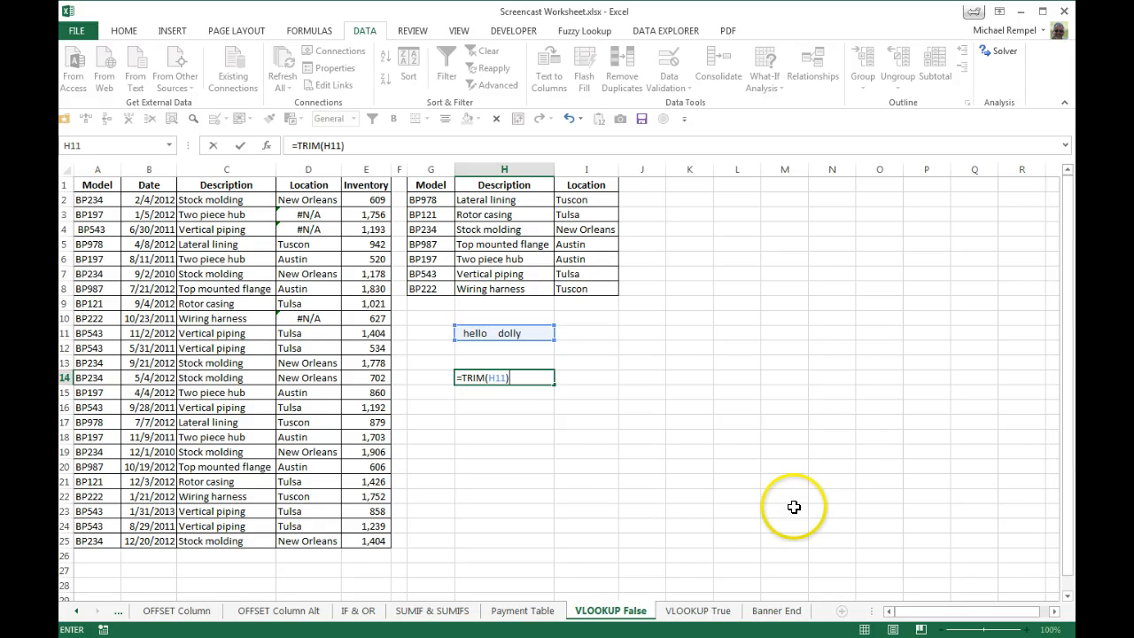
key("Return")
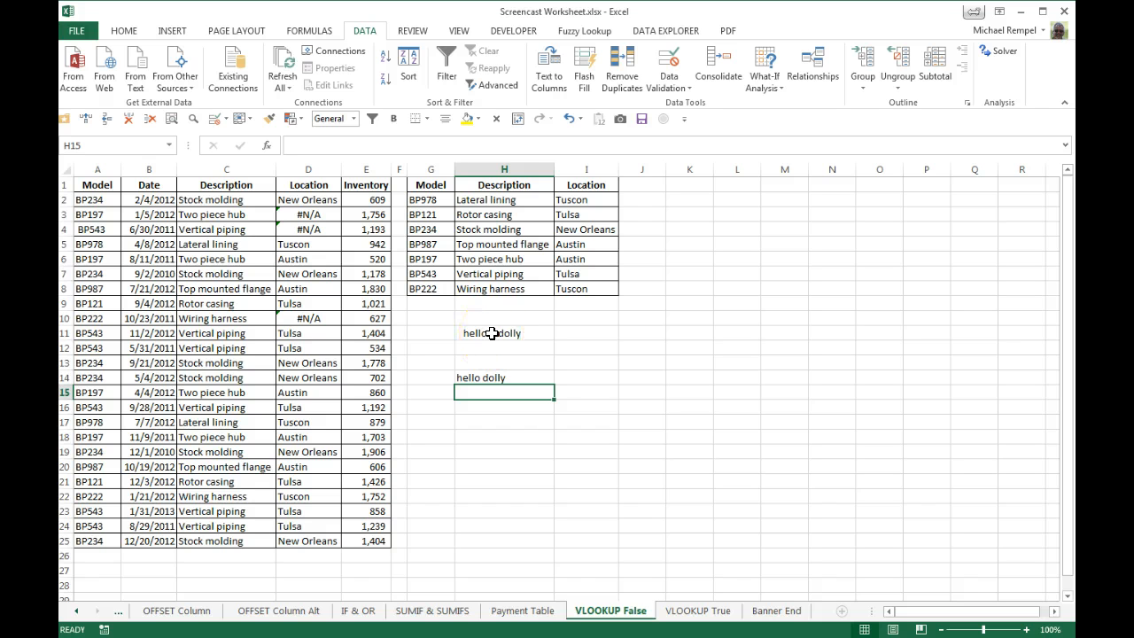
Clear the sample text and TRIM formula from cells H11:H14.
left_click_drag(492, 333, 501, 372)
key("Delete")
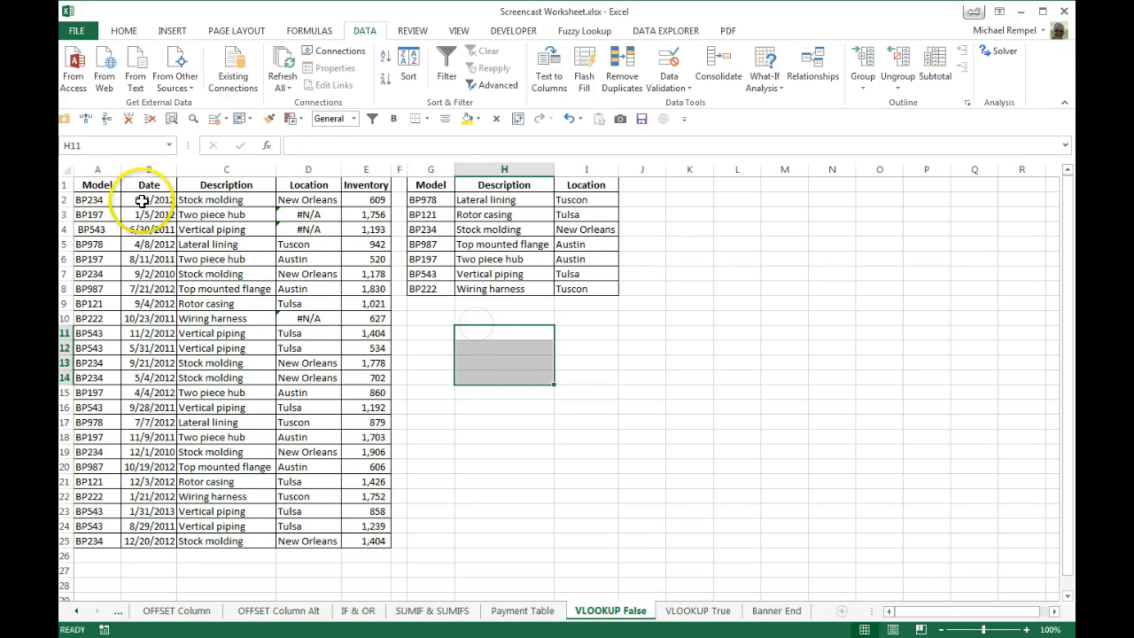
Wrap the A2 lookup value of D2's VLOOKUP in TRIM and copy the formula down the Location column.
left_click(316, 199)
left_click(349, 146)
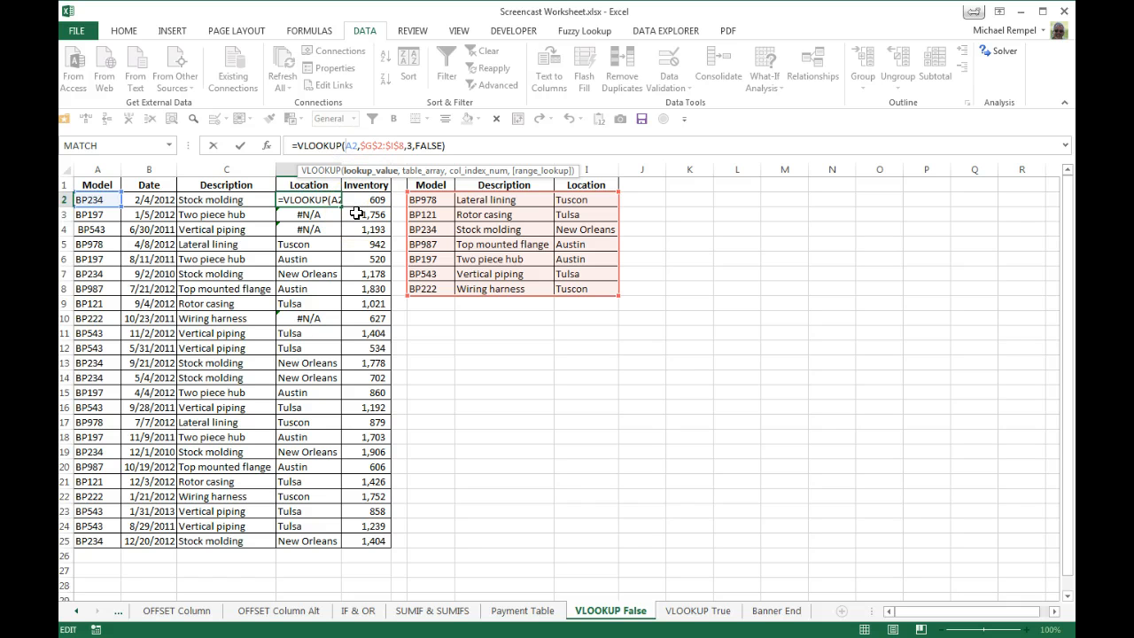
type("trim")
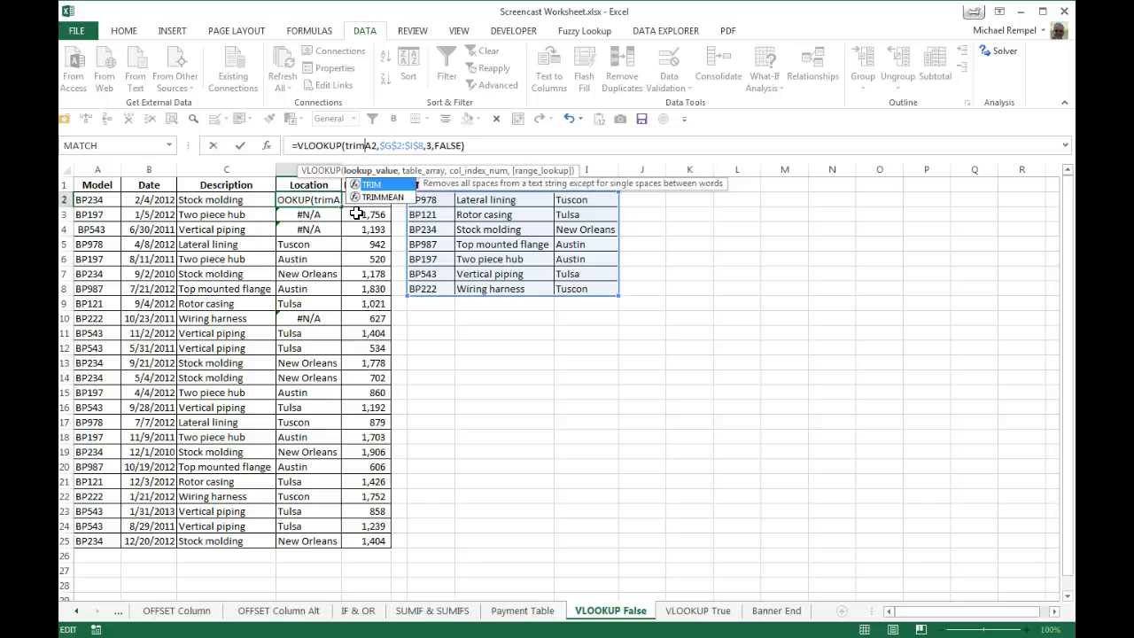
key("Tab")
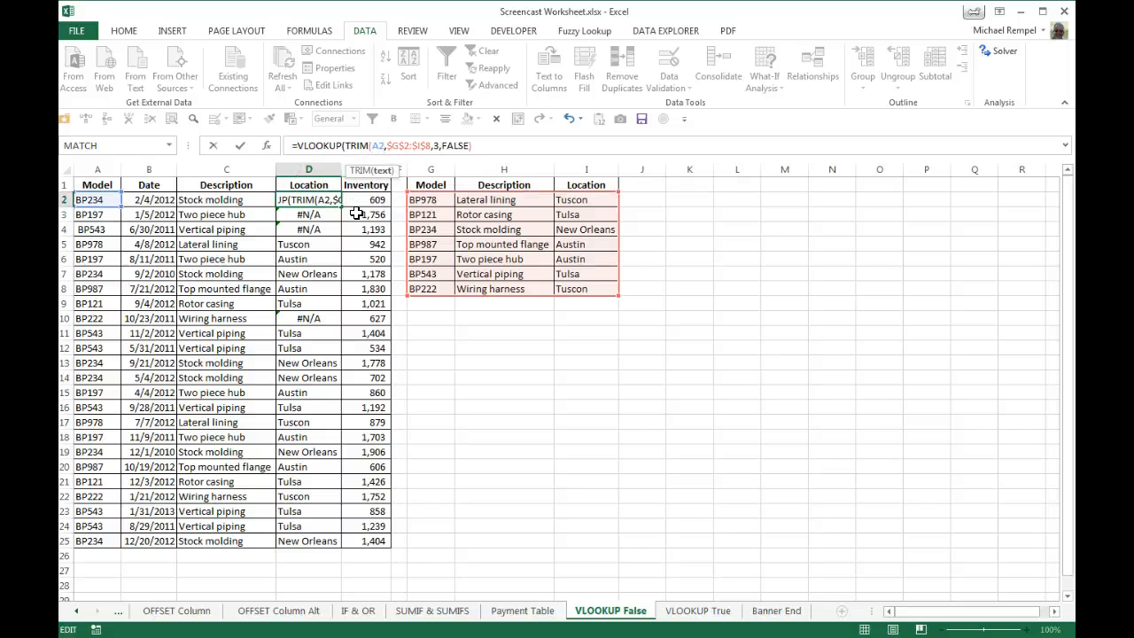
type(")")
key("Return")
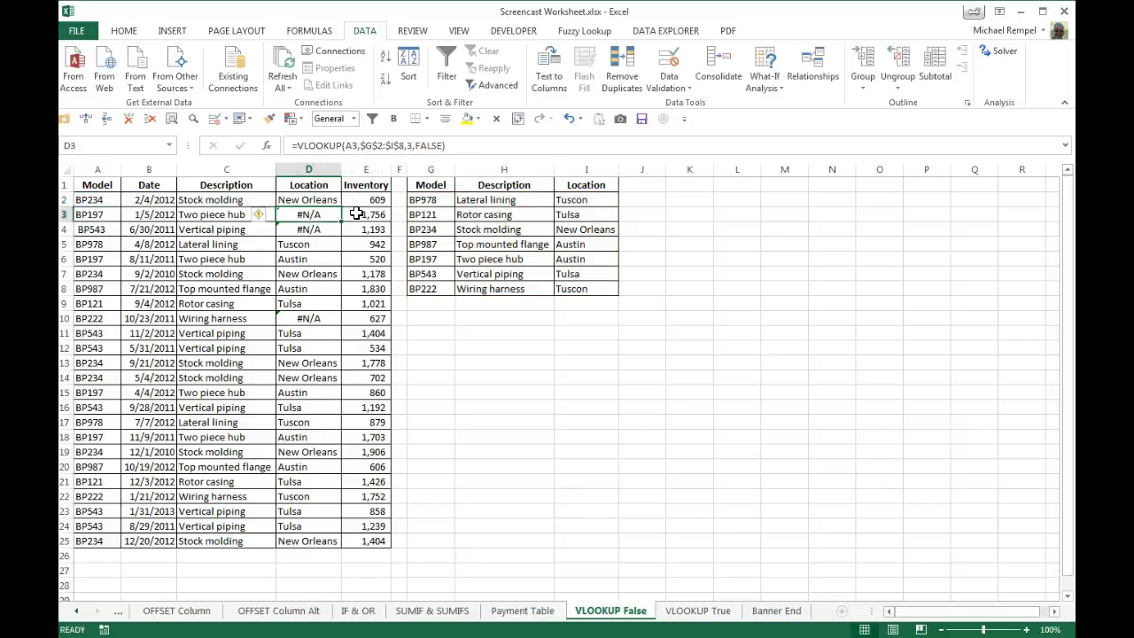
left_click(309, 205)
double_click(341, 205)
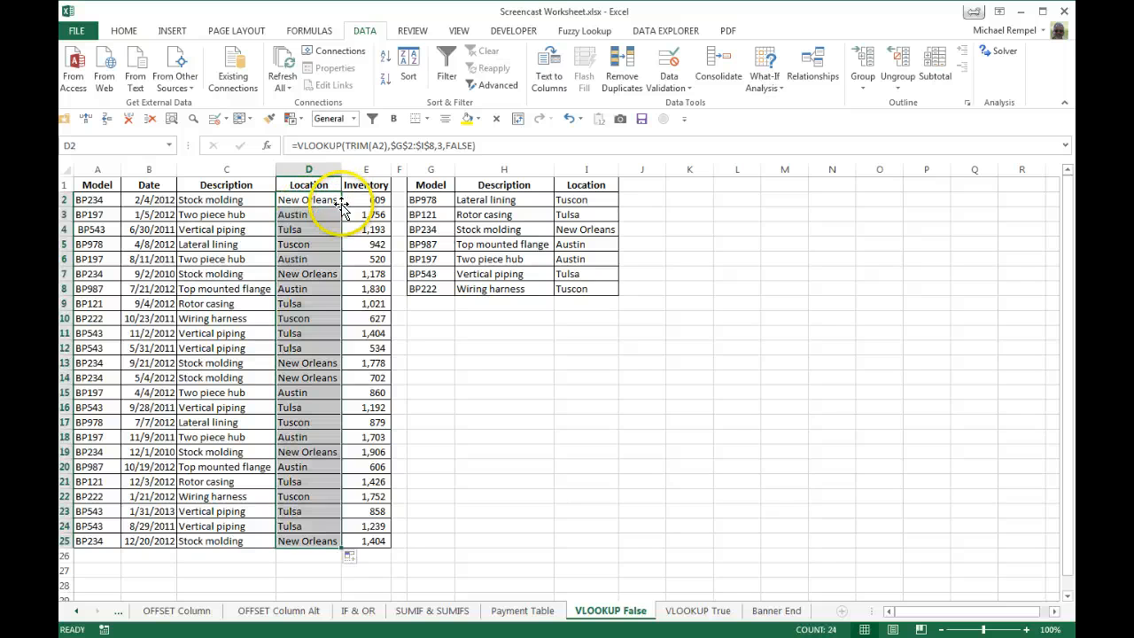
Review how the TRIM reference changes in the Location formulas of rows 2 to 10, and check the model in A2.
left_click(300, 216)
left_click(301, 232)
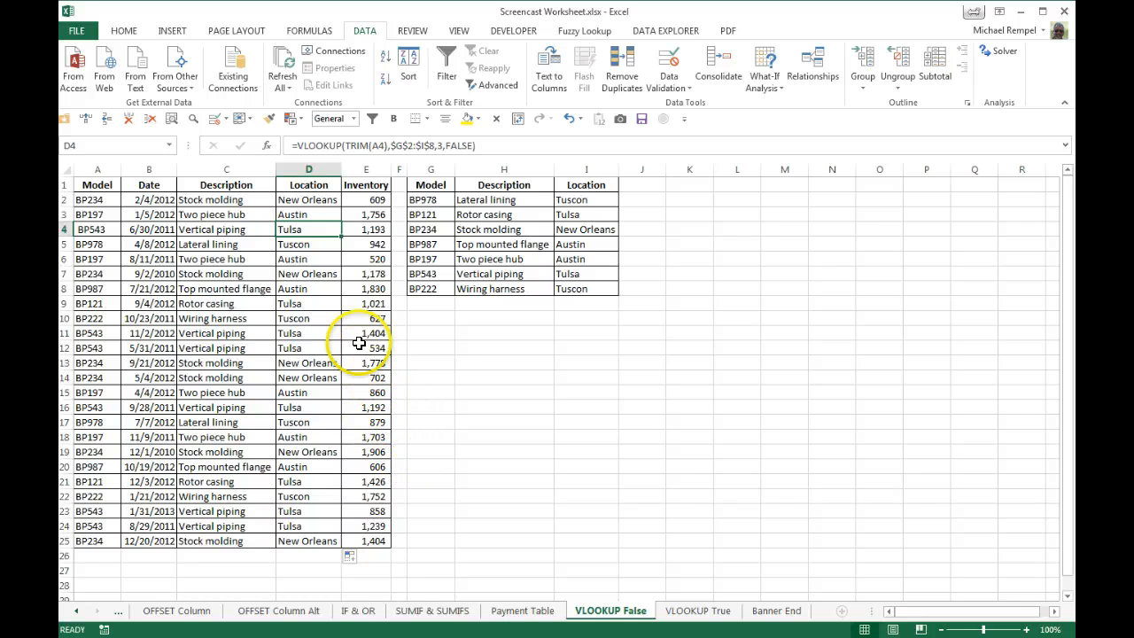
key("Up")
key("Up")
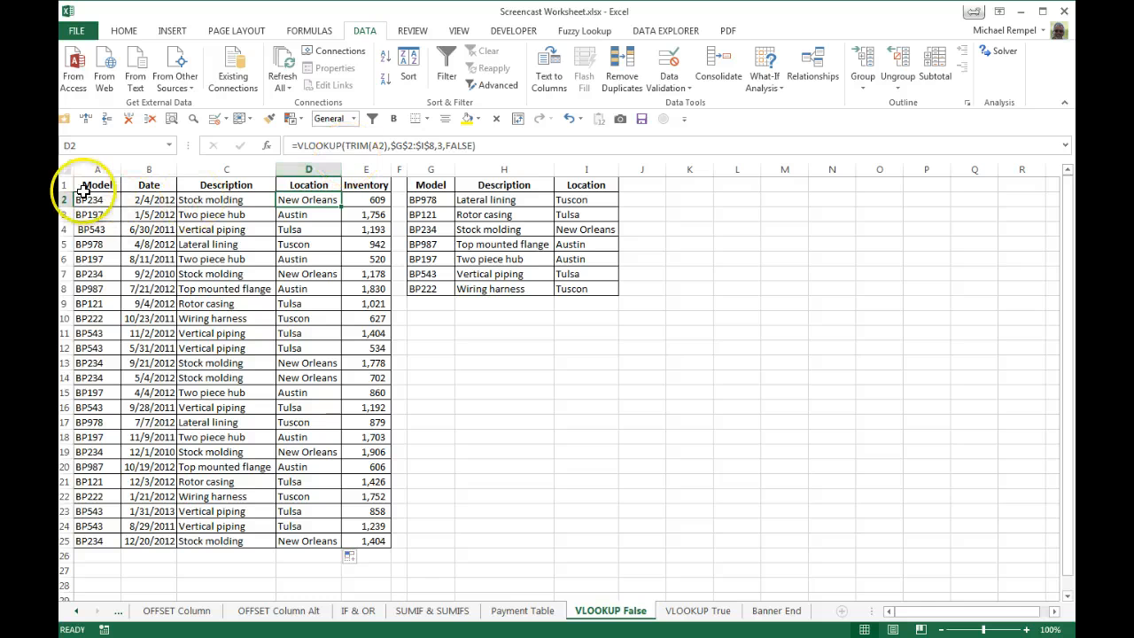
left_click(94, 196)
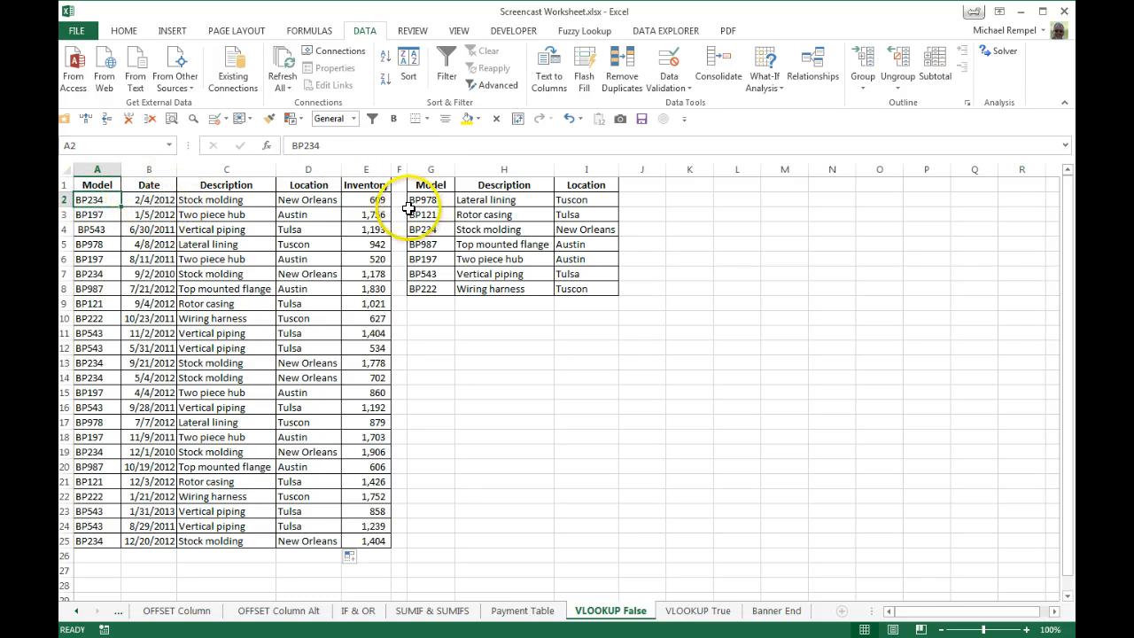
left_click(316, 198)
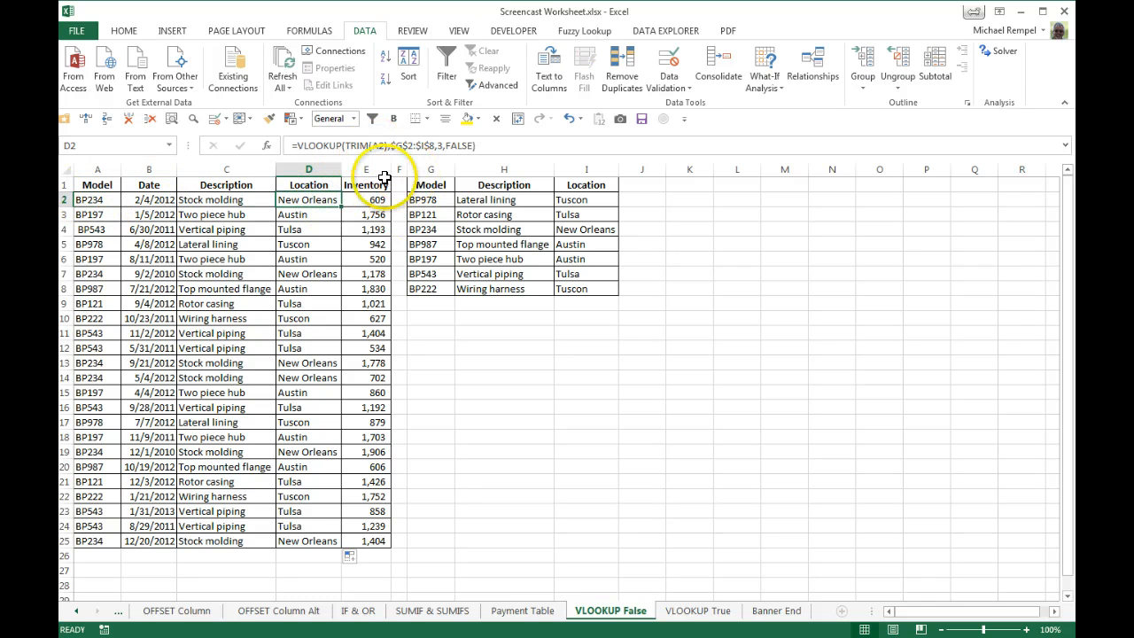
key("Down")
key("Down")
key("Down")
key("Down")
key("Down")
key("Down")
key("Down")
key("Down")
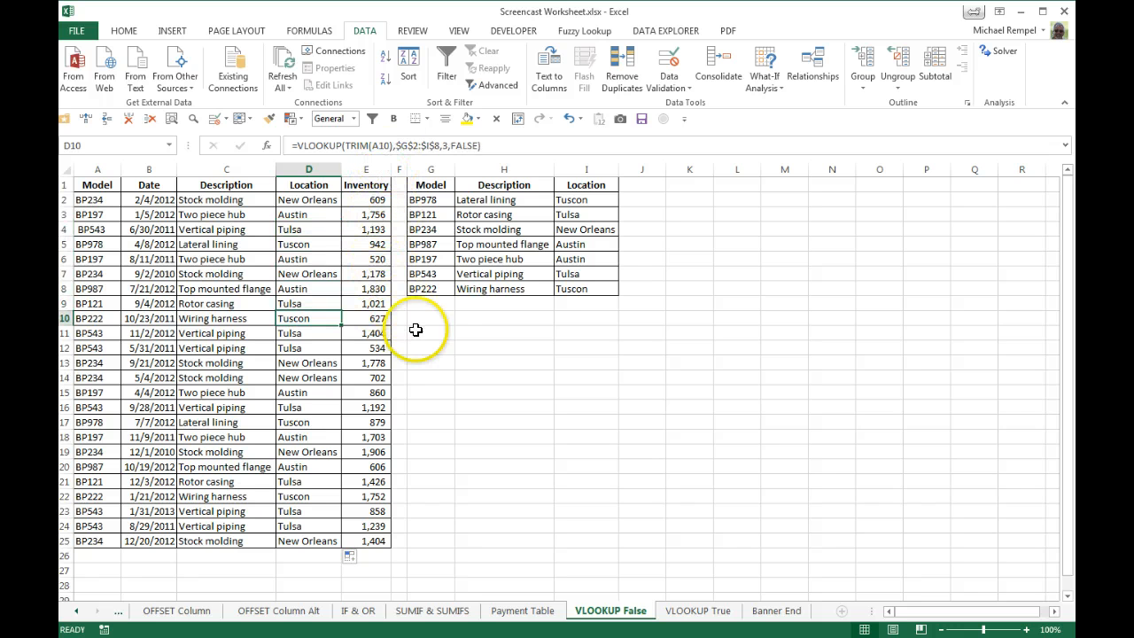
key("Up")
key("Up")
key("Up")
key("Up")
key("Up")
key("Up")
key("Up")
key("Up")
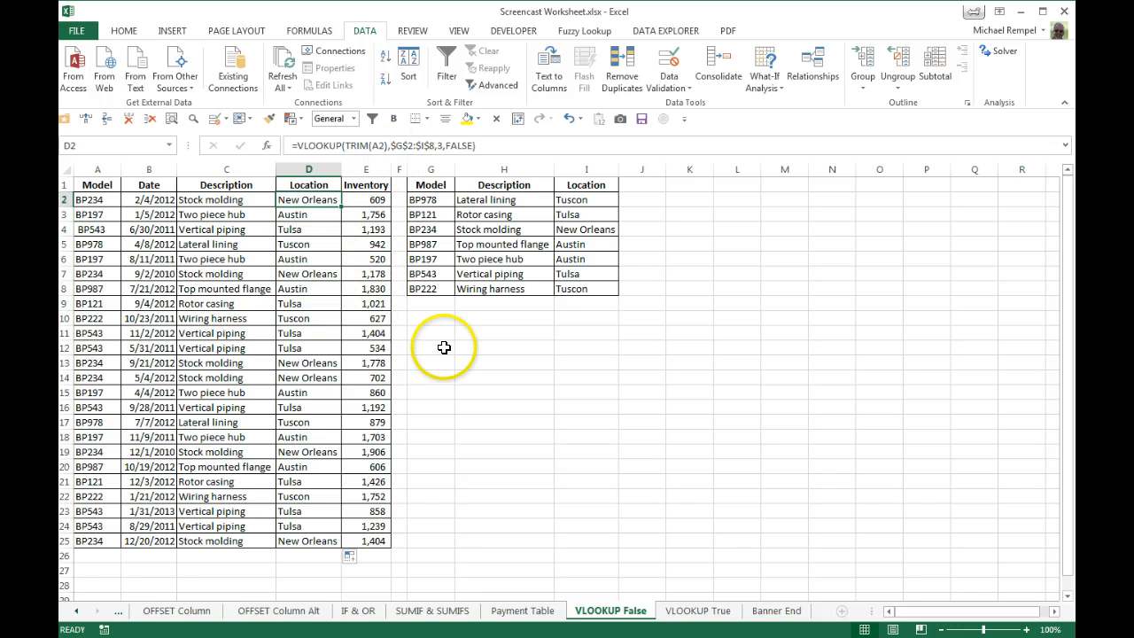
Replace A2 with the whole-column reference A:A inside D2's TRIM and copy the formula down the Location column.
left_click(379, 146)
key("BackSpace")
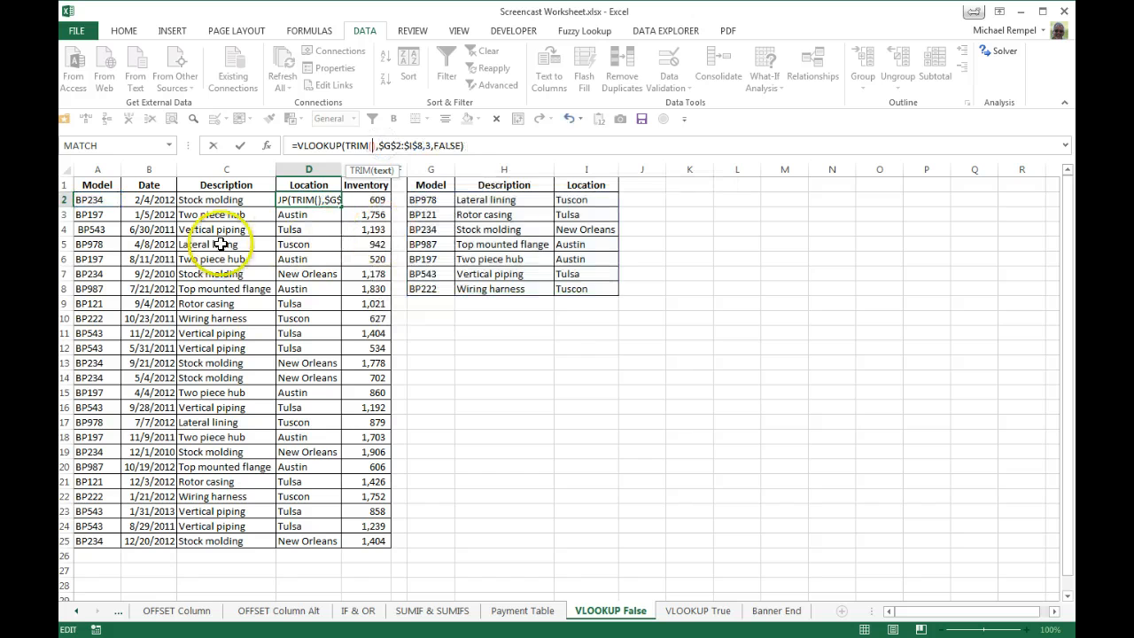
left_click(109, 169)
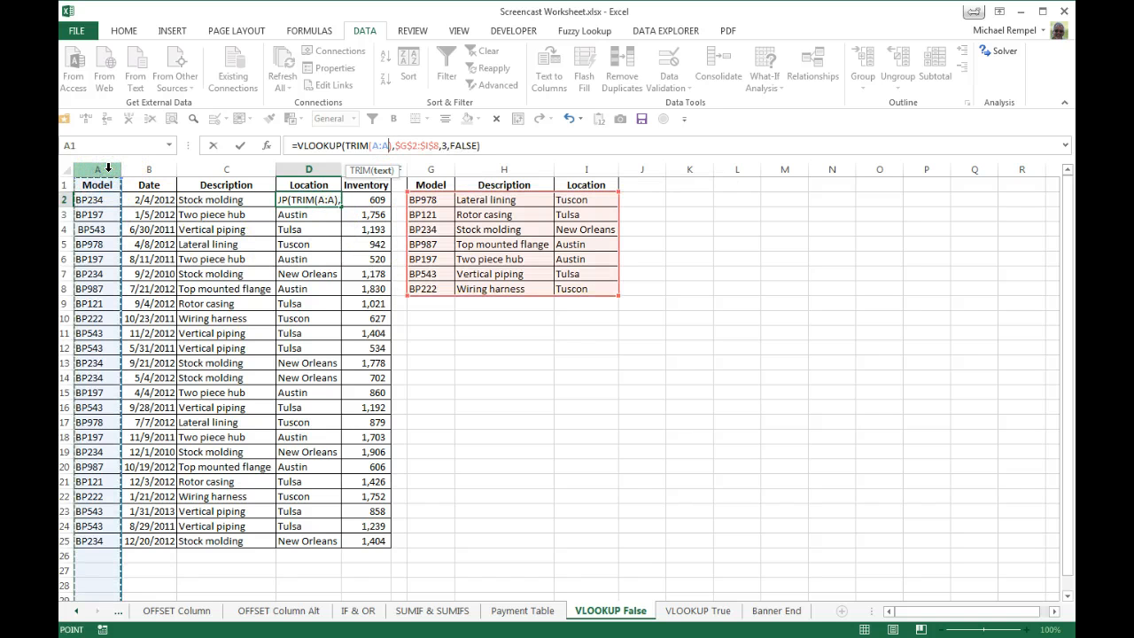
key("Return")
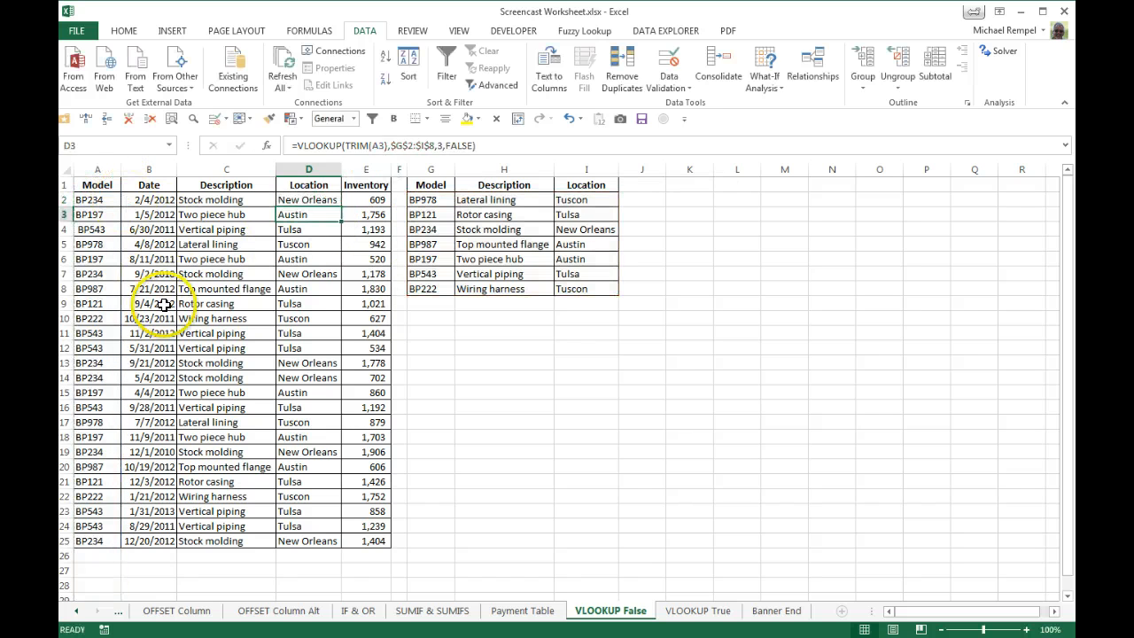
left_click(335, 201)
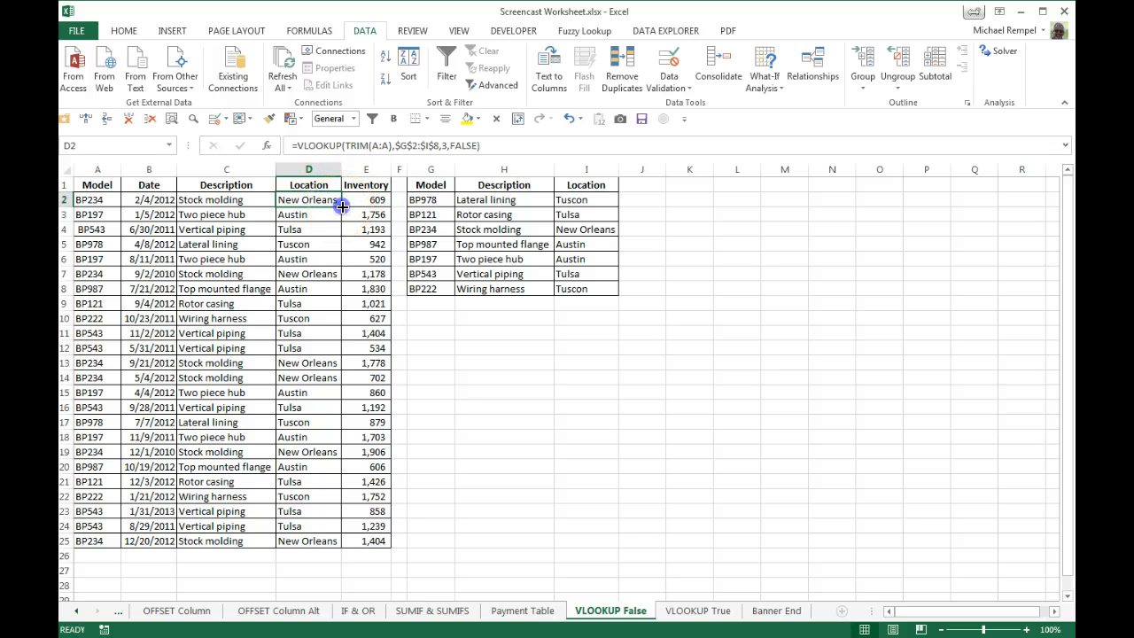
double_click(342, 206)
Check the column reference in the copied Location formulas, including D4 and D8.
left_click(312, 229)
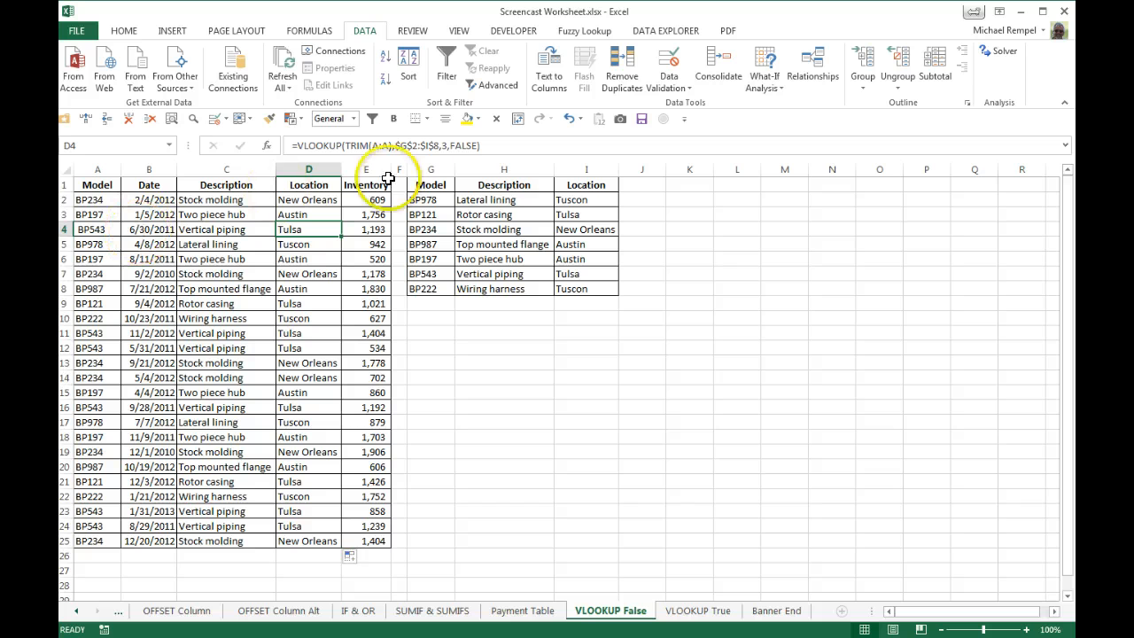
key("ctrl+Up")
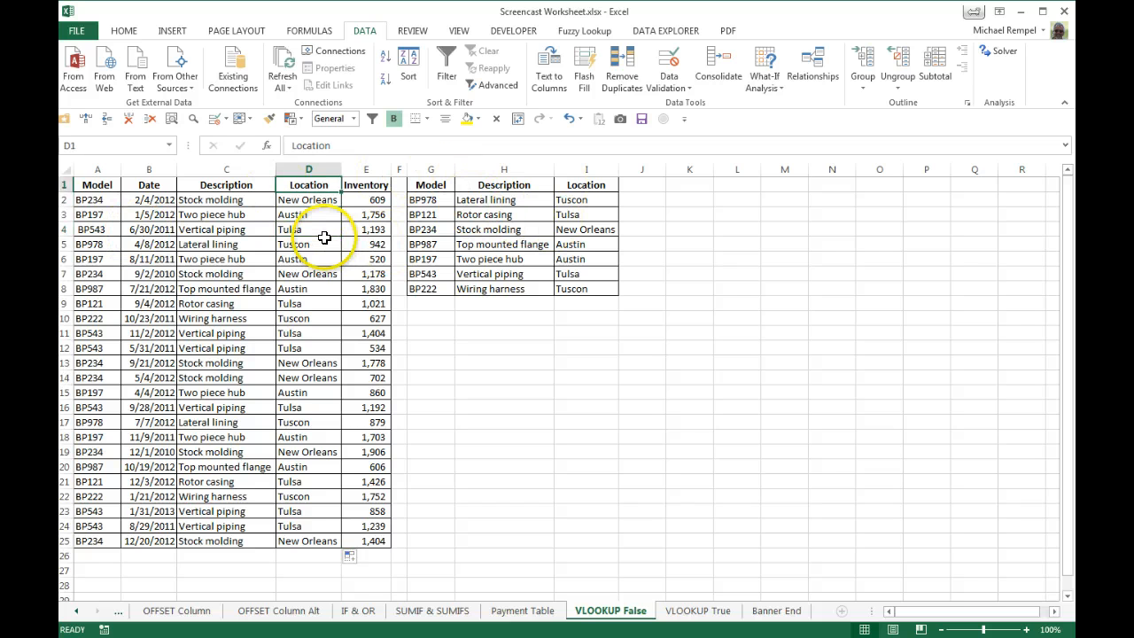
left_click(324, 238)
left_click(286, 287)
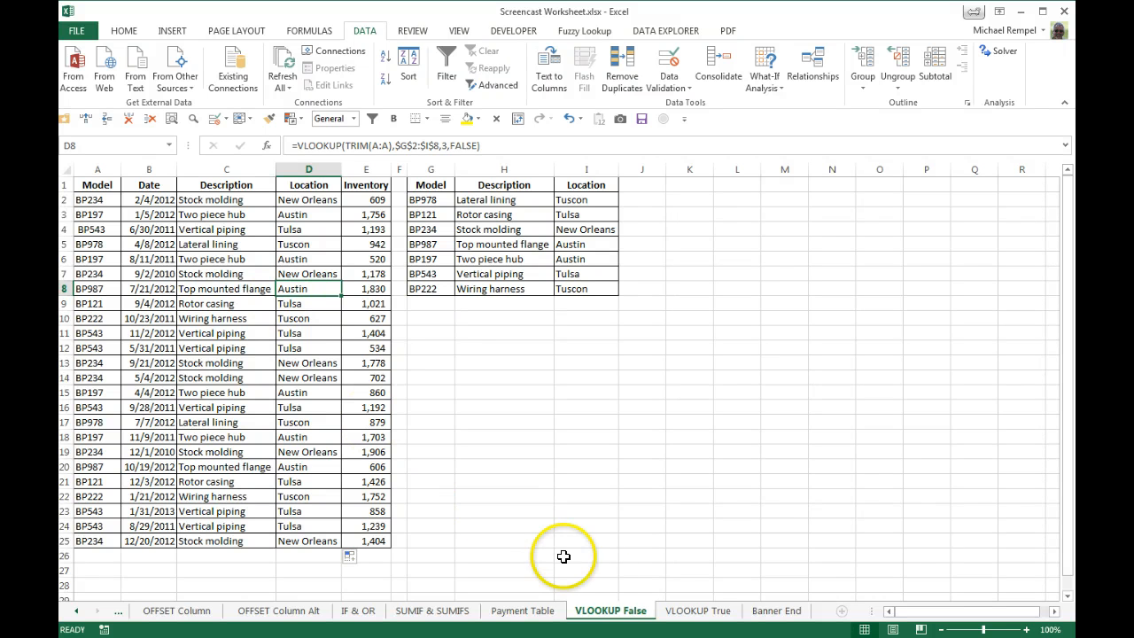
Open the VLOOKUP True sheet and compare the customers' Points with the thresholds in the Points and Award table.
left_click(682, 612)
left_click(444, 406)
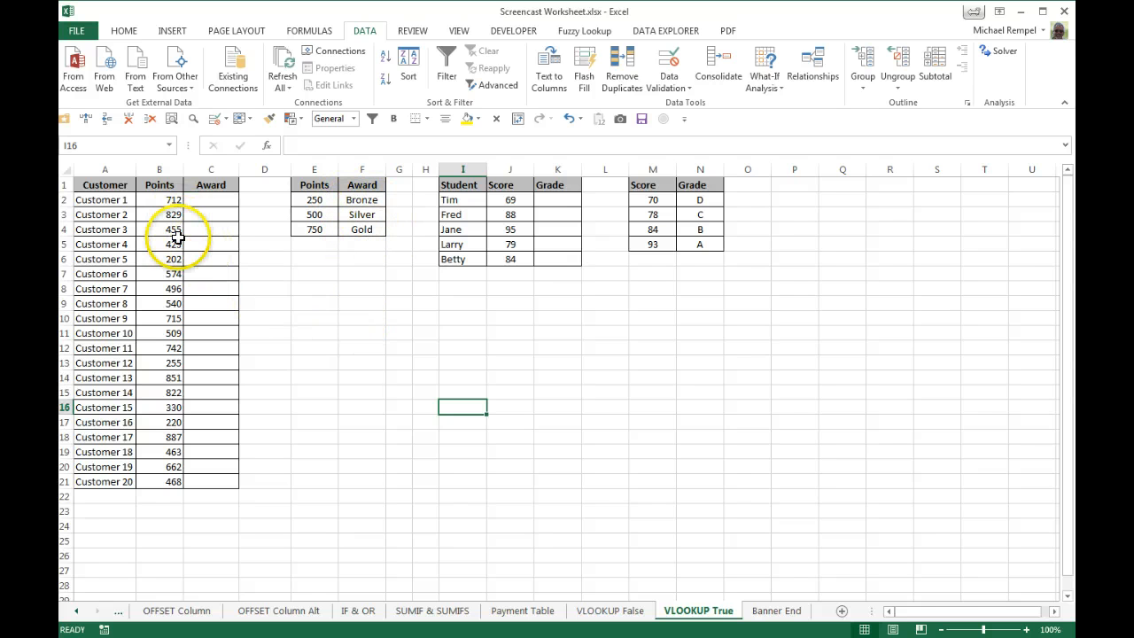
left_click(164, 200)
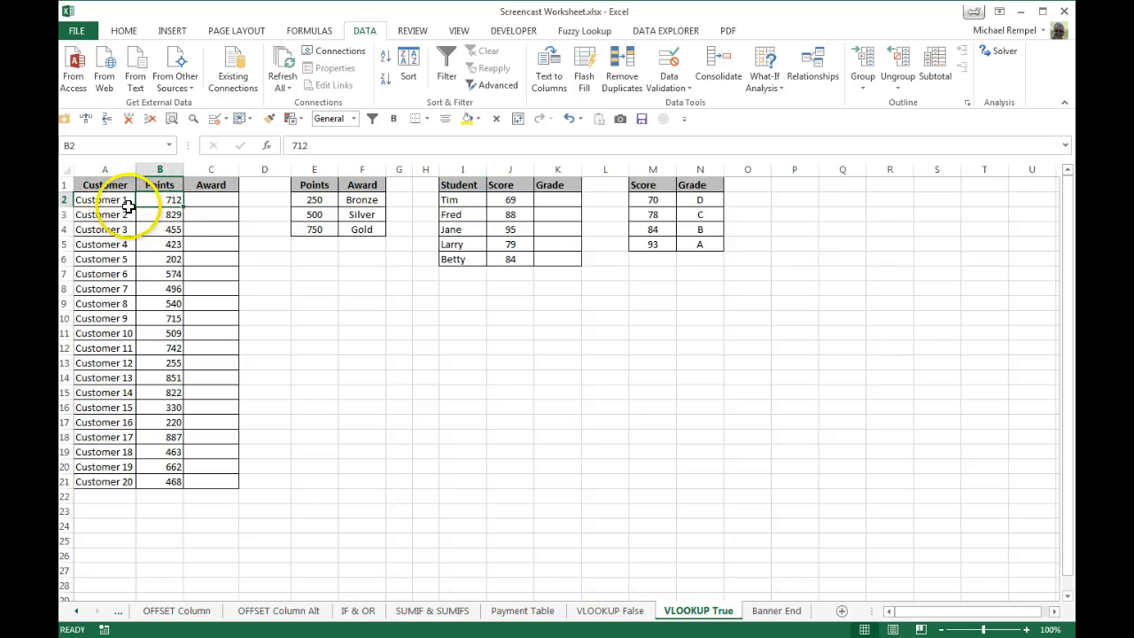
left_click(316, 217)
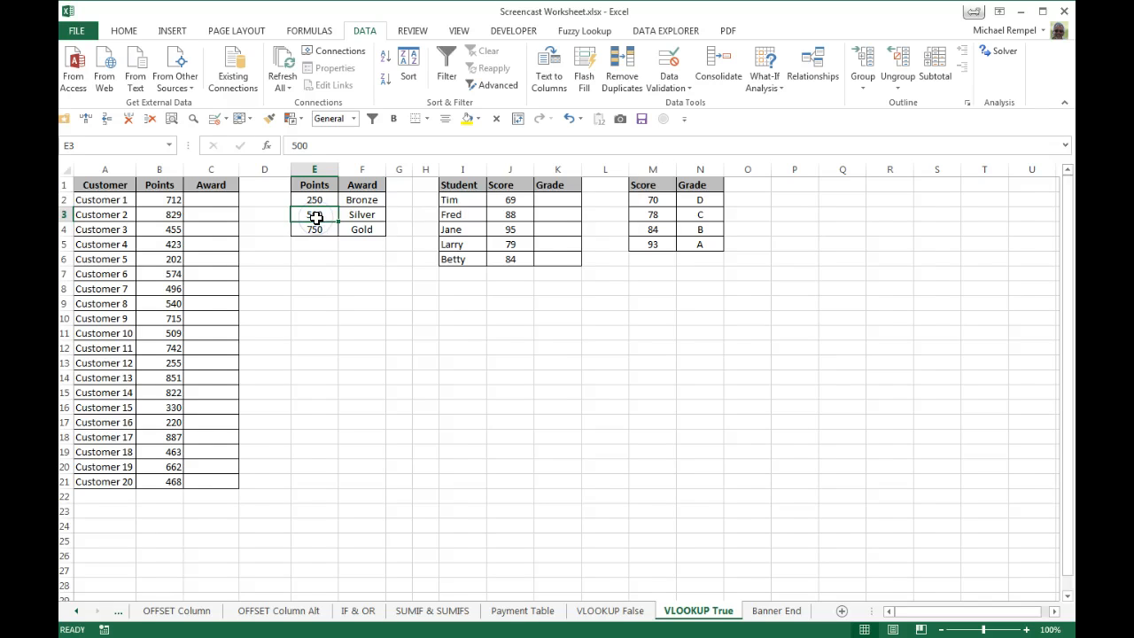
left_click(210, 201)
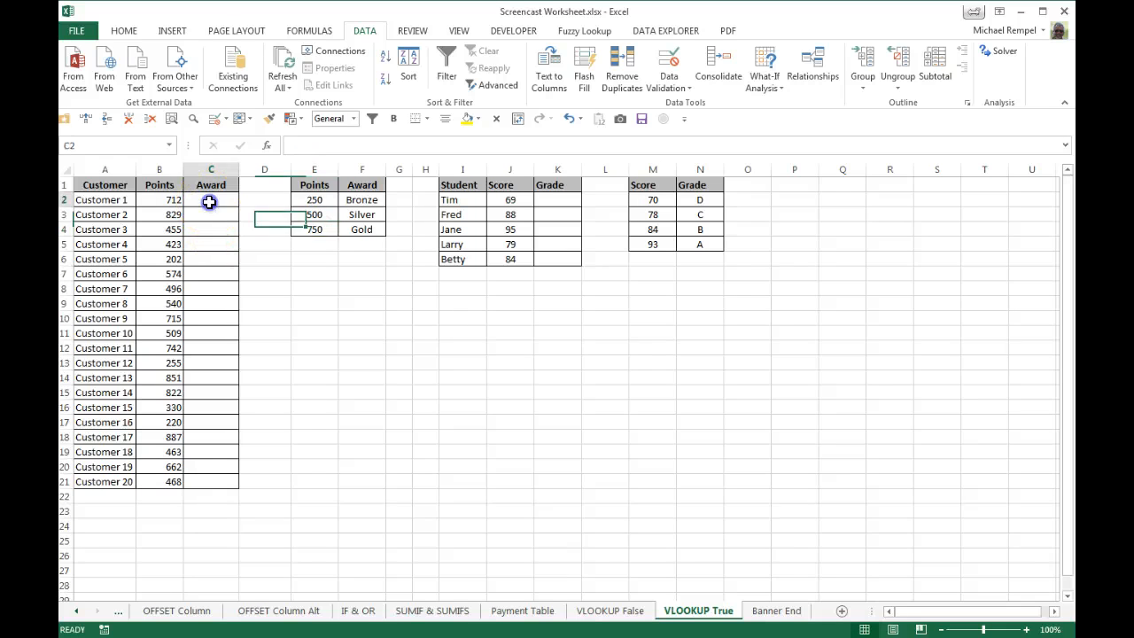
left_click(156, 217)
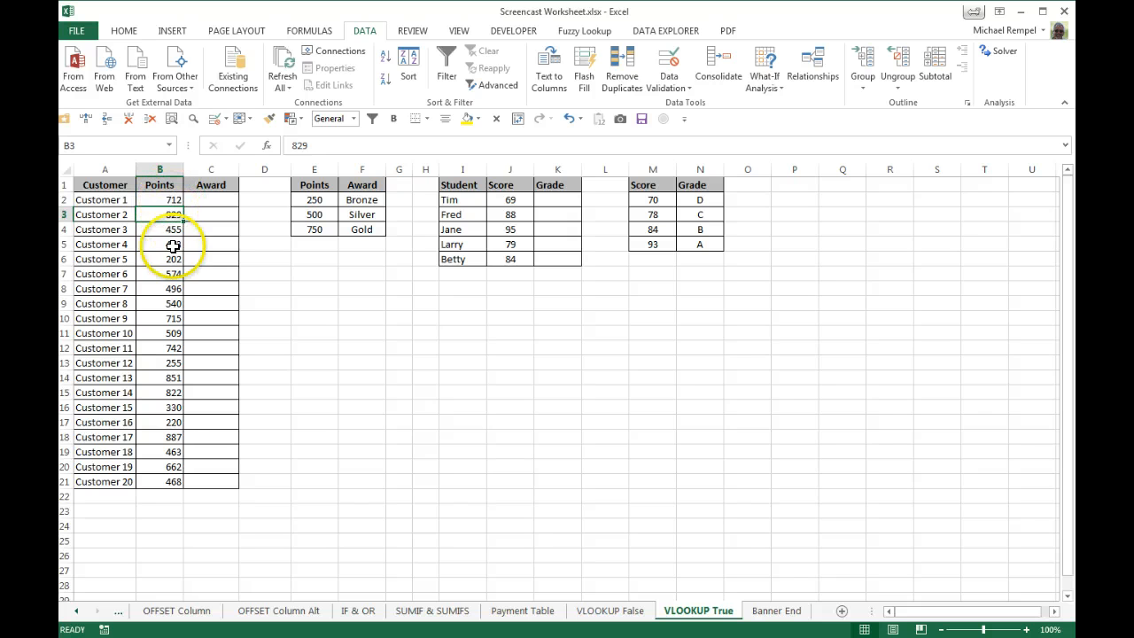
left_click(163, 200)
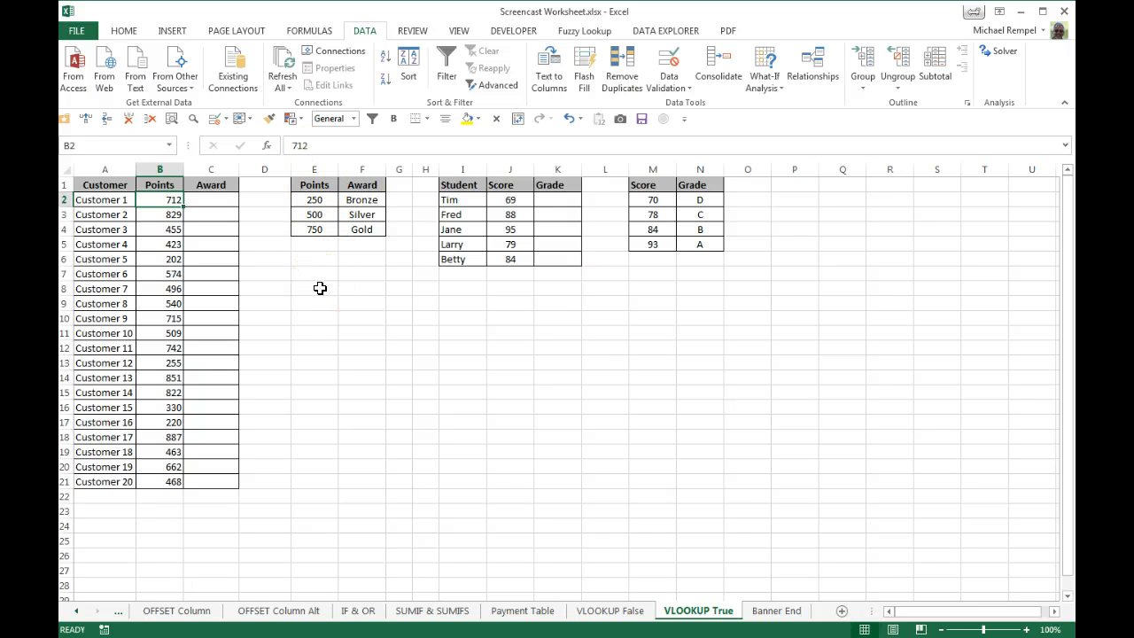
left_click(316, 232)
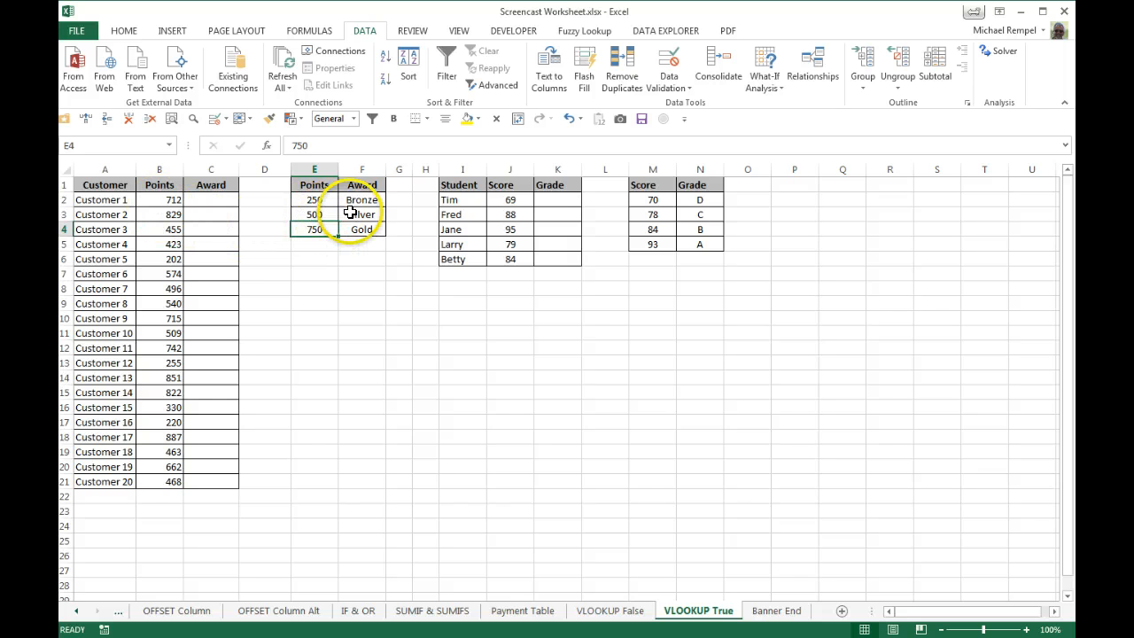
left_click(351, 215)
Begin a VLOOKUP formula in C2 with B:B as the lookup value and the absolute range $E$2:$F$4 as the table array.
left_click(215, 201)
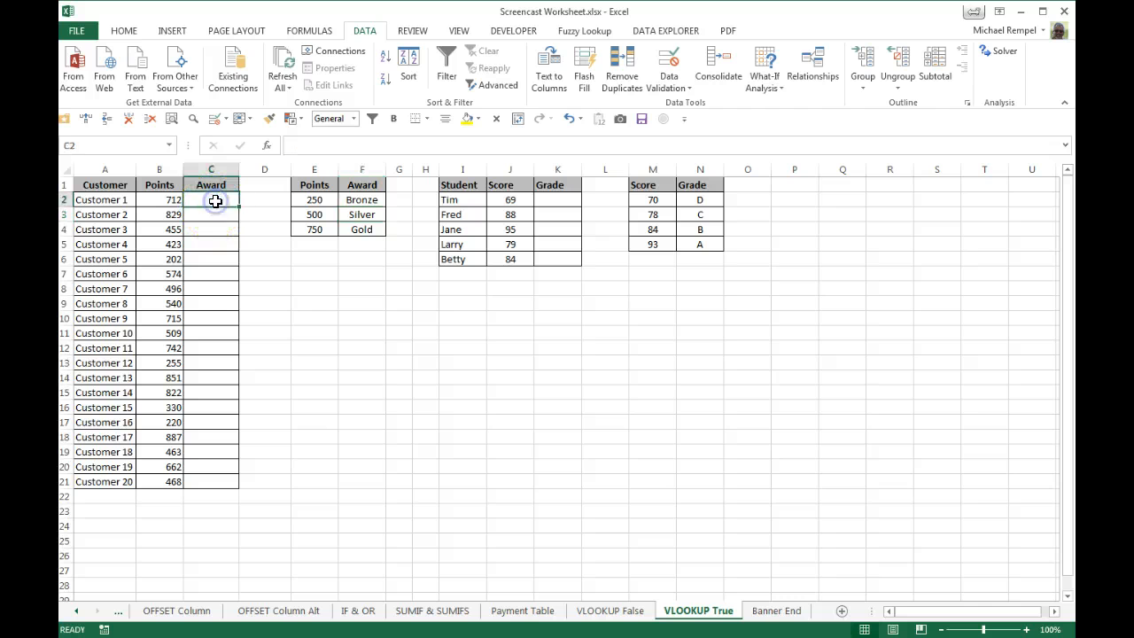
type("=vl")
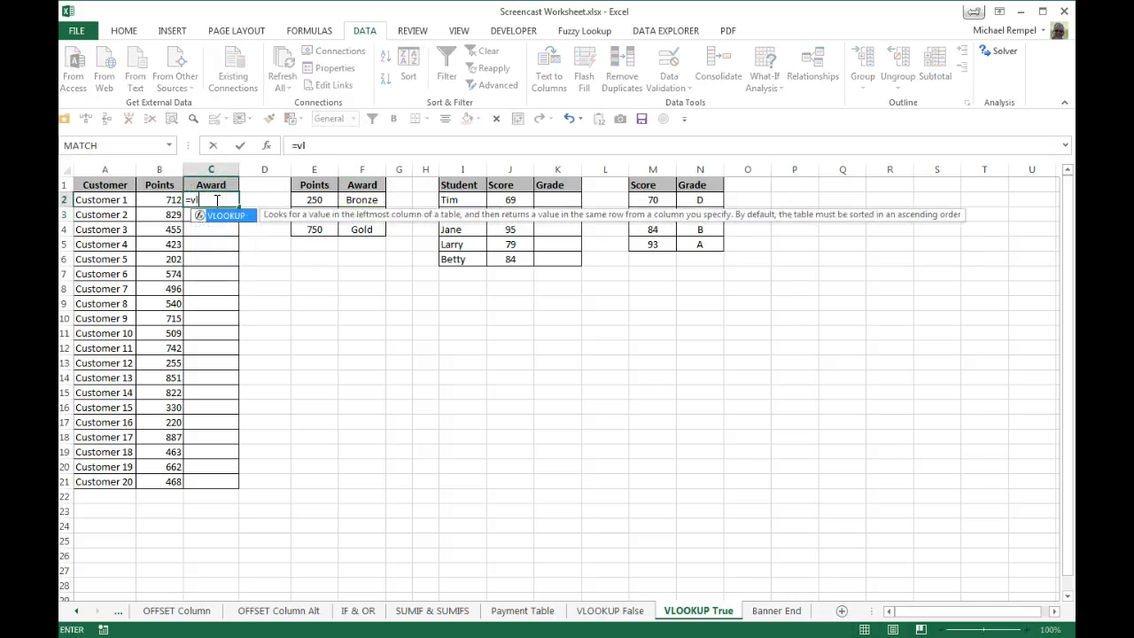
key("Tab")
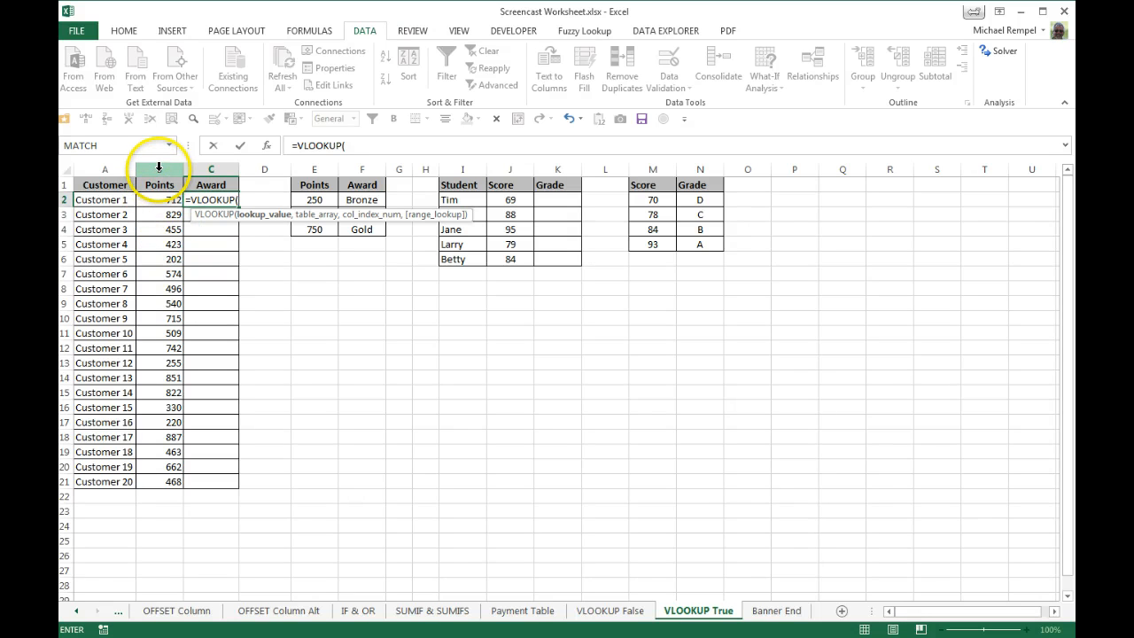
left_click(158, 167)
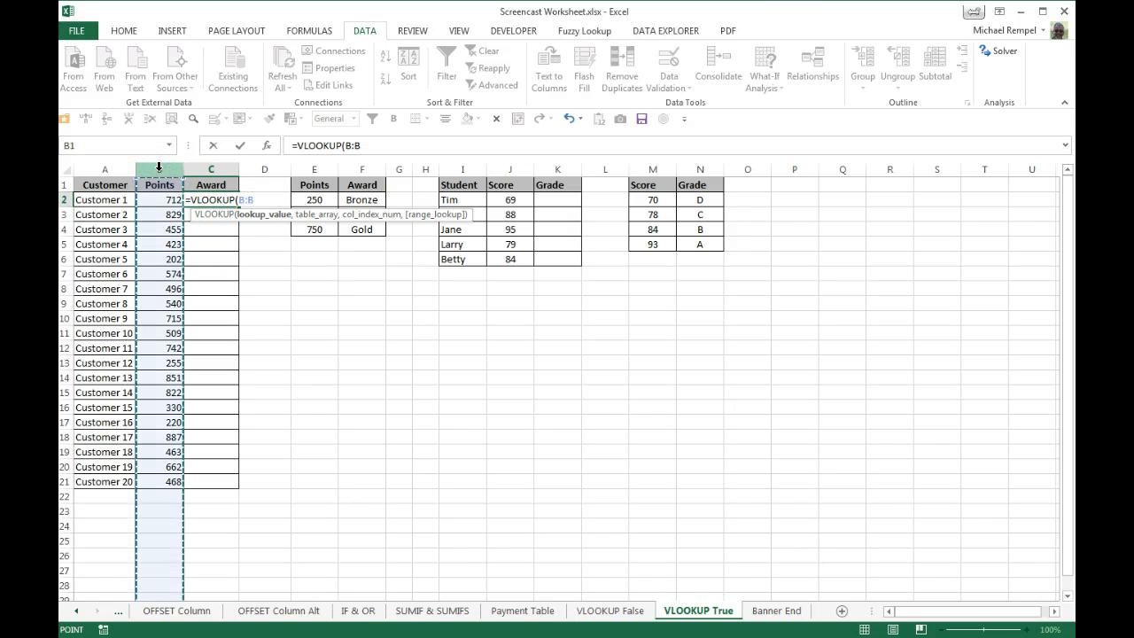
type(",")
left_click_drag(313, 201, 363, 238)
key("F4")
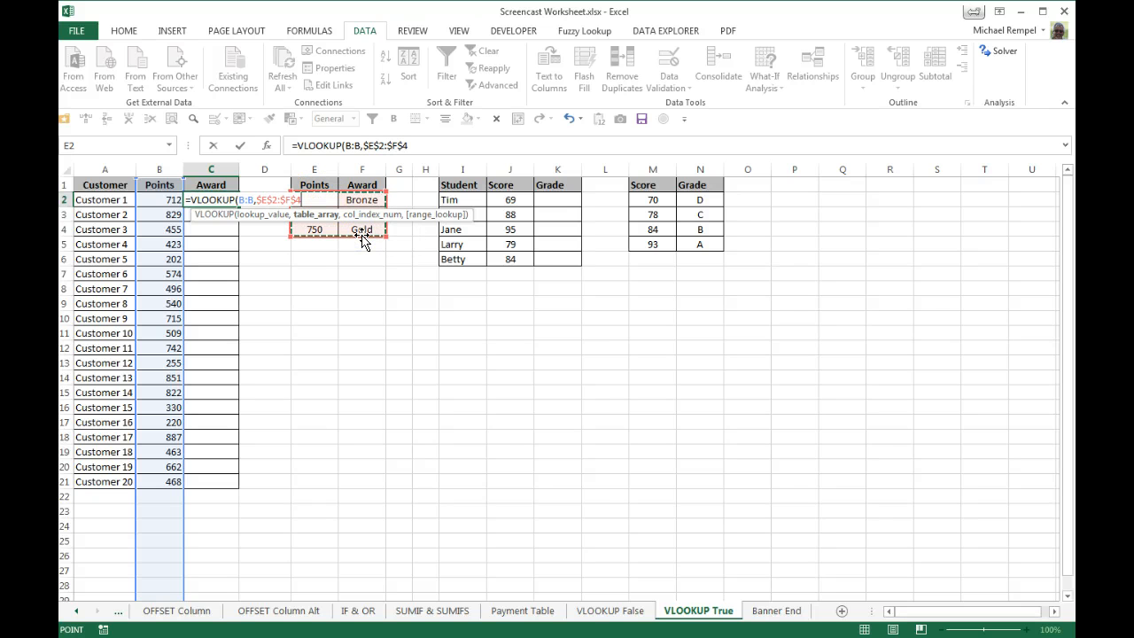
Complete C2's VLOOKUP with column index 2 and the approximate-match option TRUE, and copy it down the Award column.
type(",")
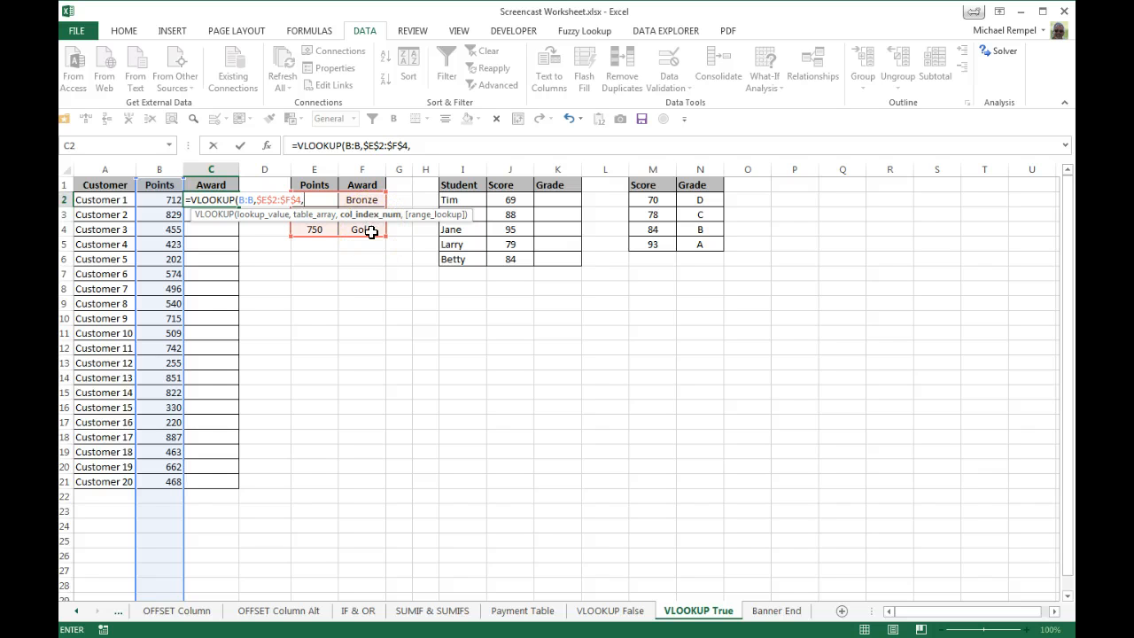
type(",")
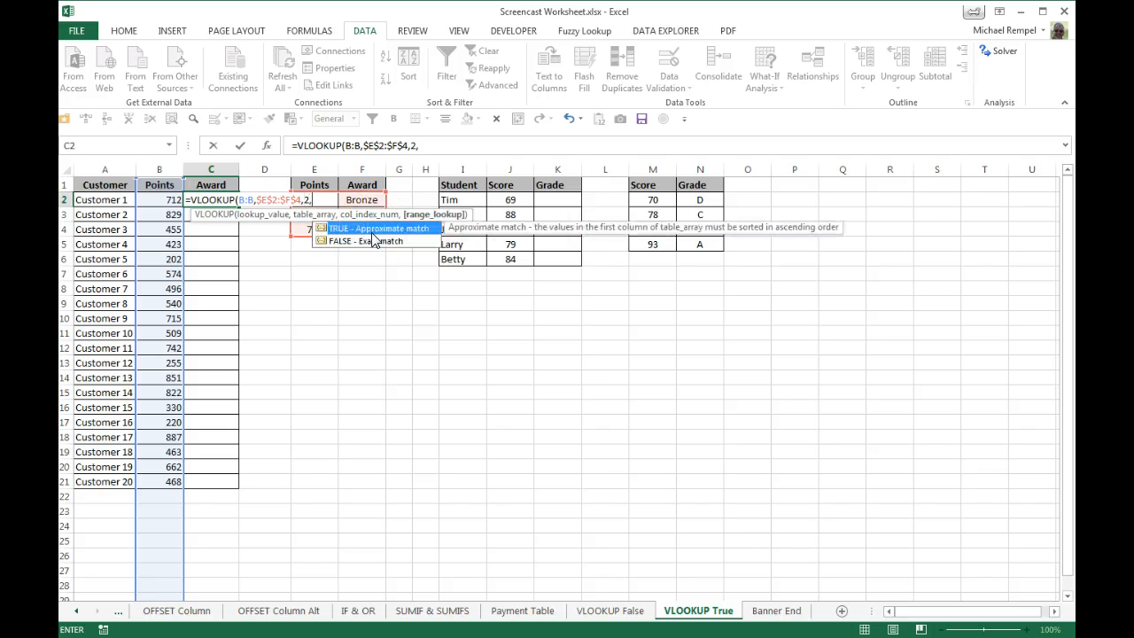
double_click(371, 229)
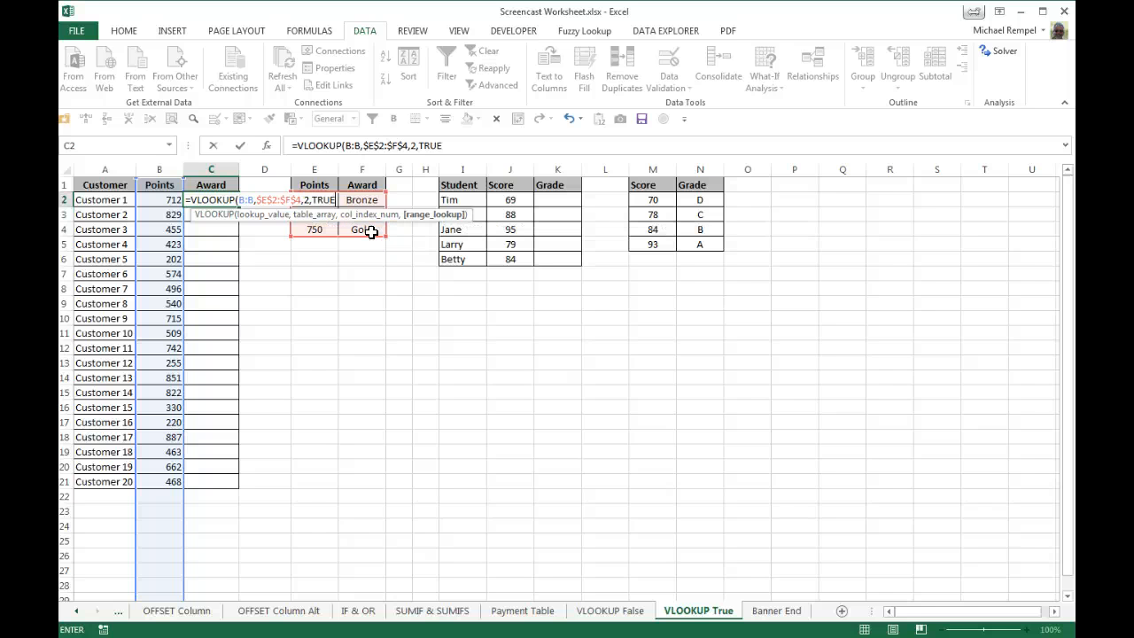
type(")")
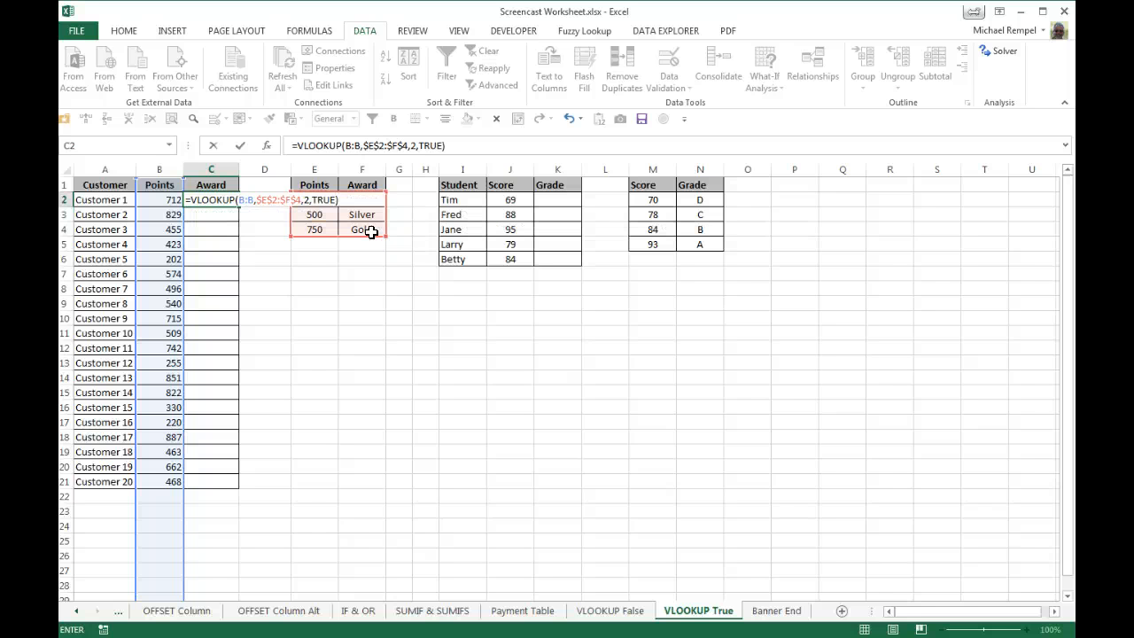
key("Return")
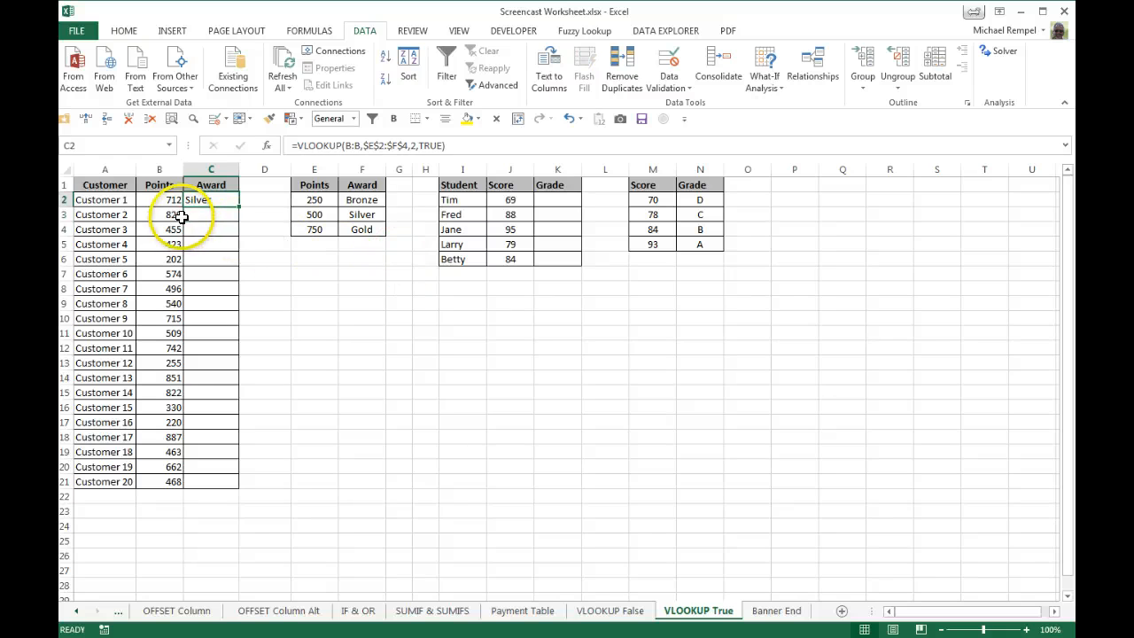
double_click(238, 206)
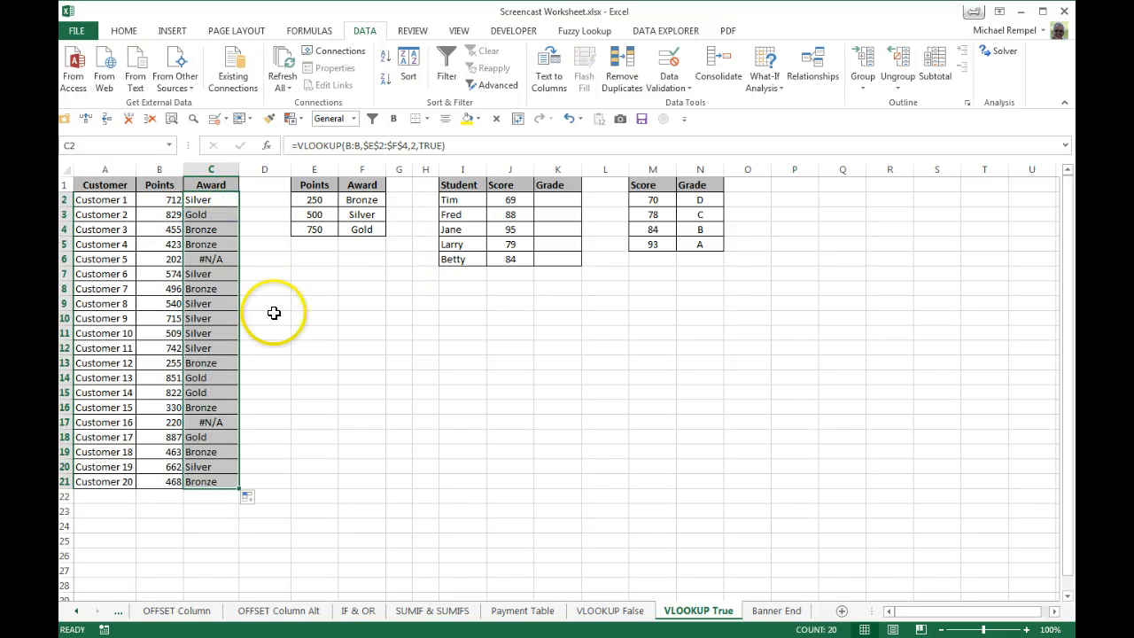
Check the Award formula of Customer 5 and compare the Points of Customer 5 and Customer 16 with the award thresholds.
left_click(301, 333)
left_click(211, 259)
left_click(210, 421)
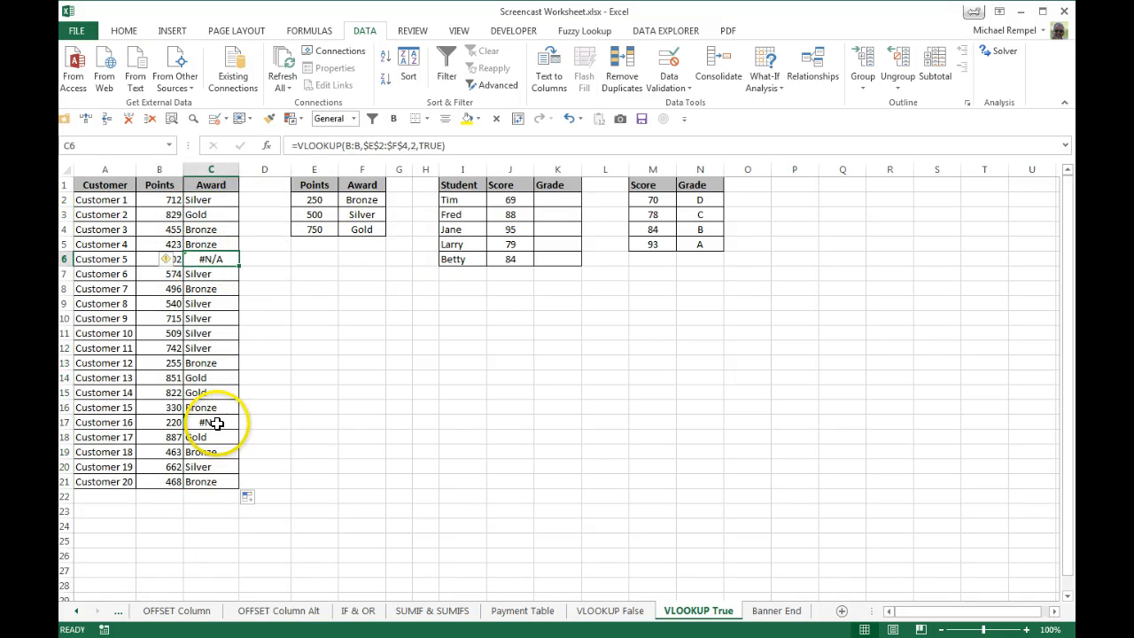
left_click(324, 469)
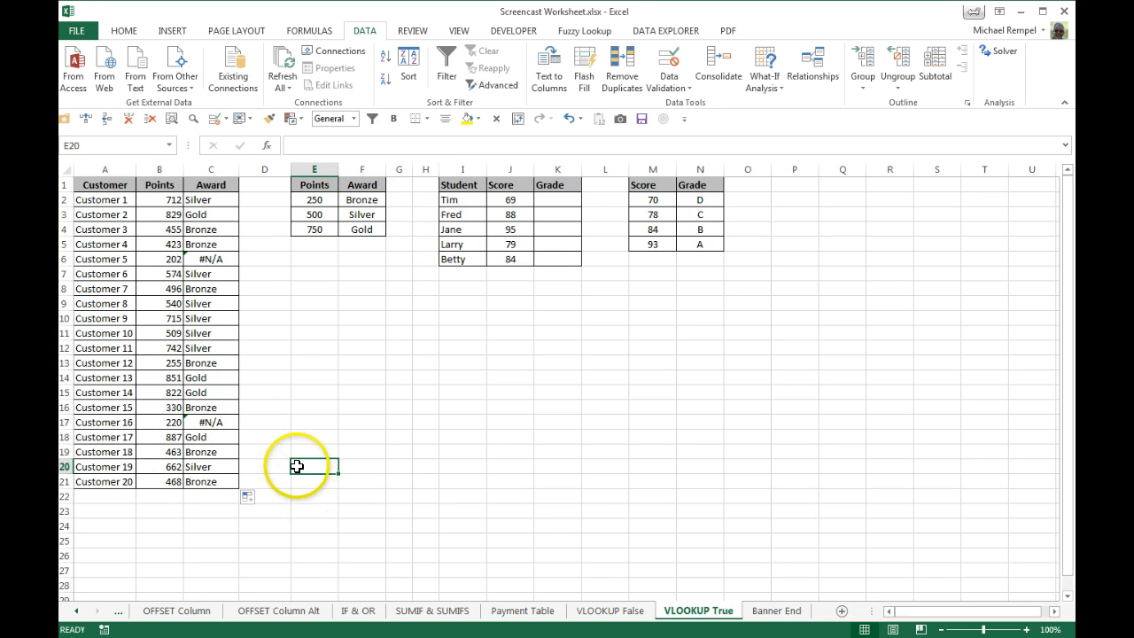
left_click(161, 259)
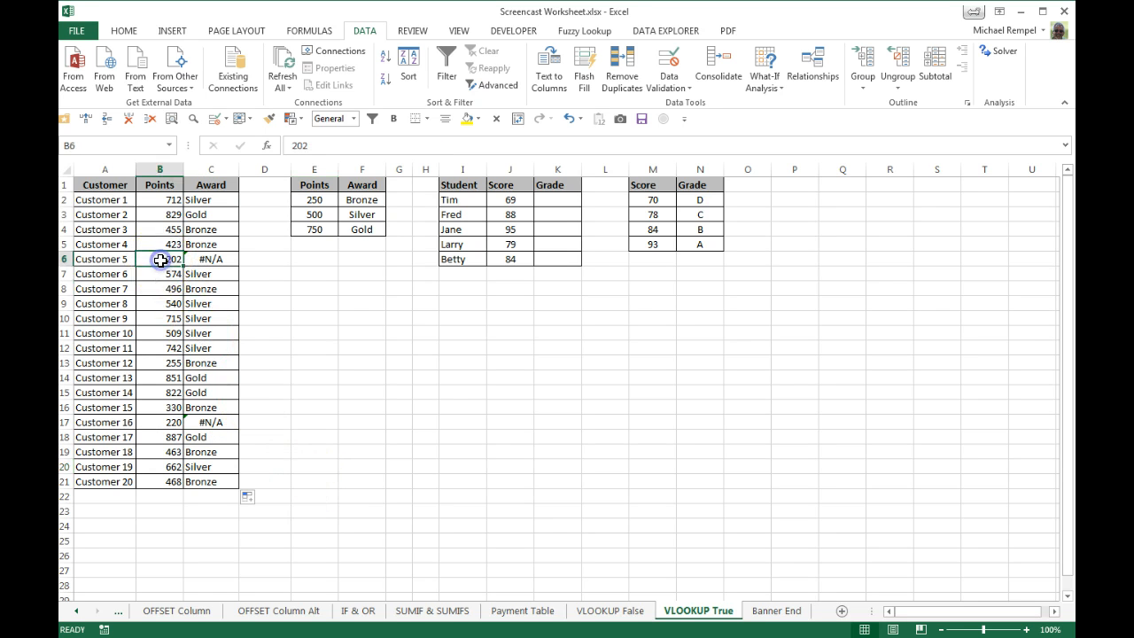
left_click(164, 423)
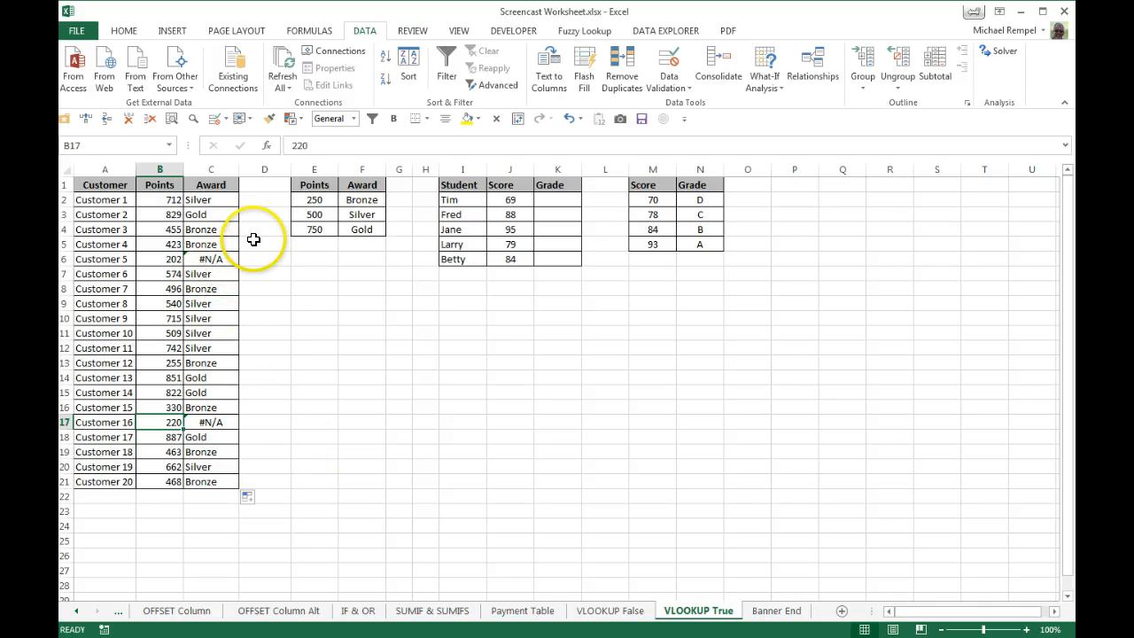
Wrap C2's VLOOKUP in IFERROR with "No Reward" as the error value and copy the formula down the Award column.
left_click(211, 200)
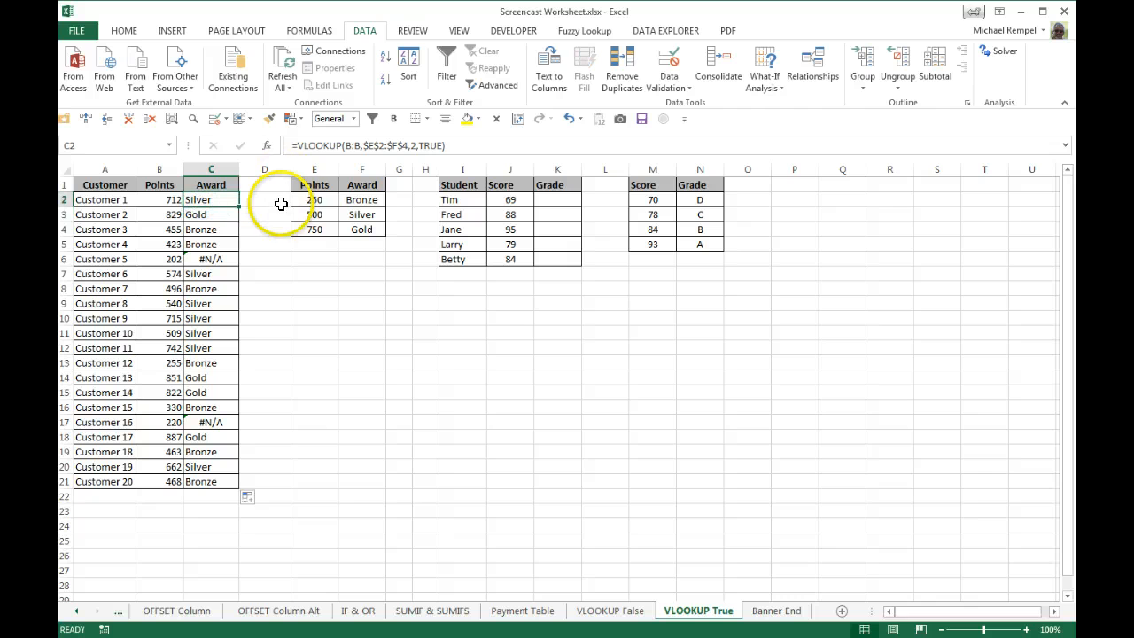
left_click(295, 146)
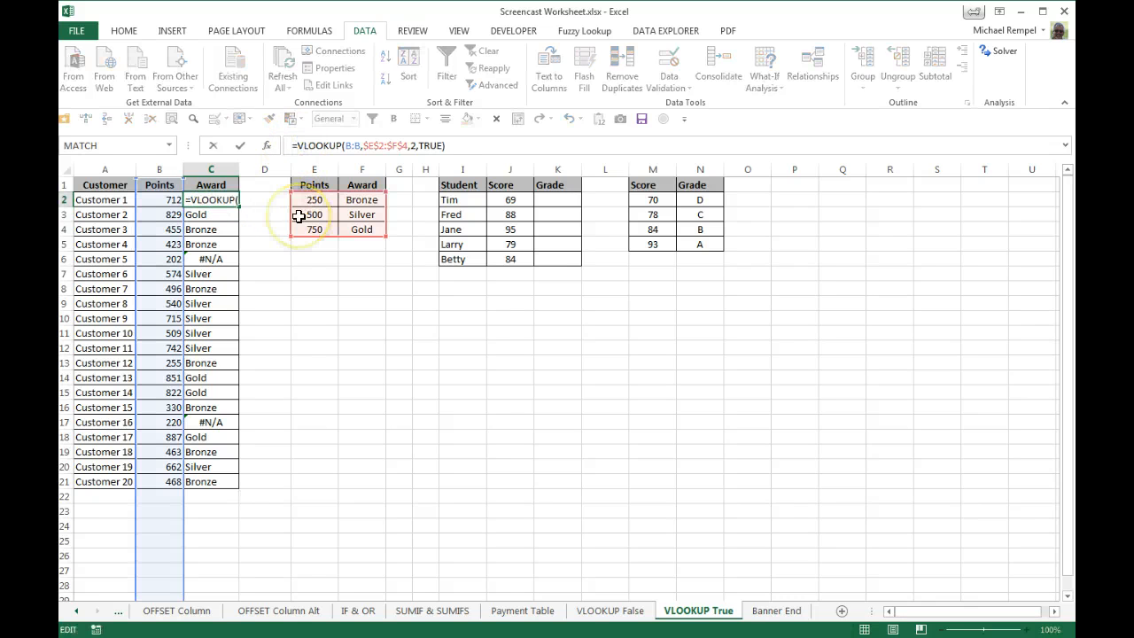
type("ifer")
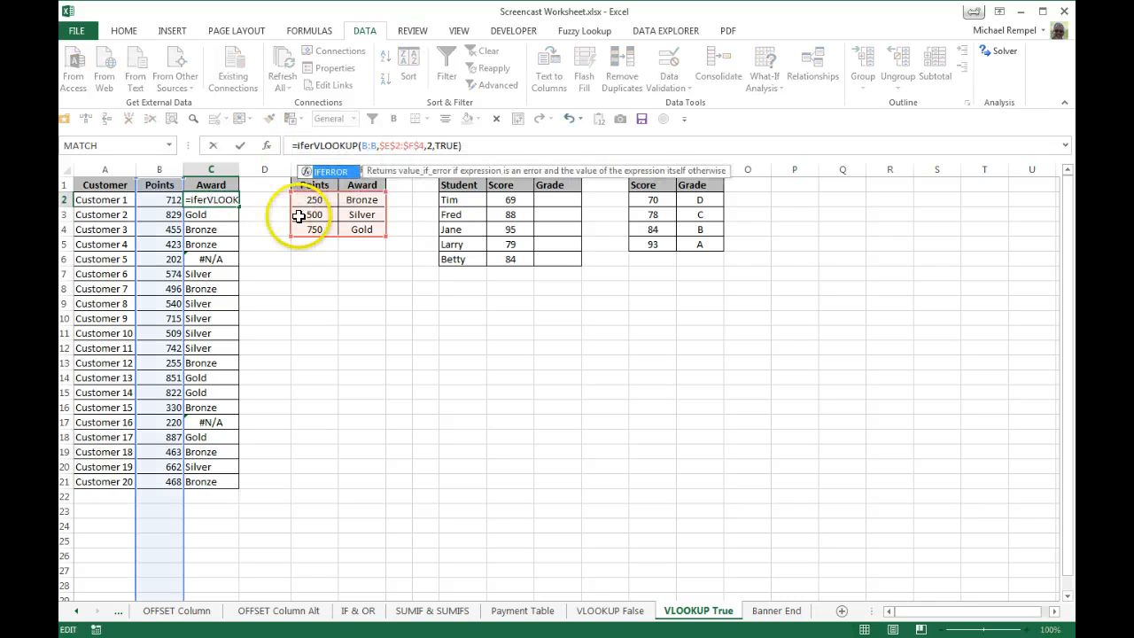
key("Tab")
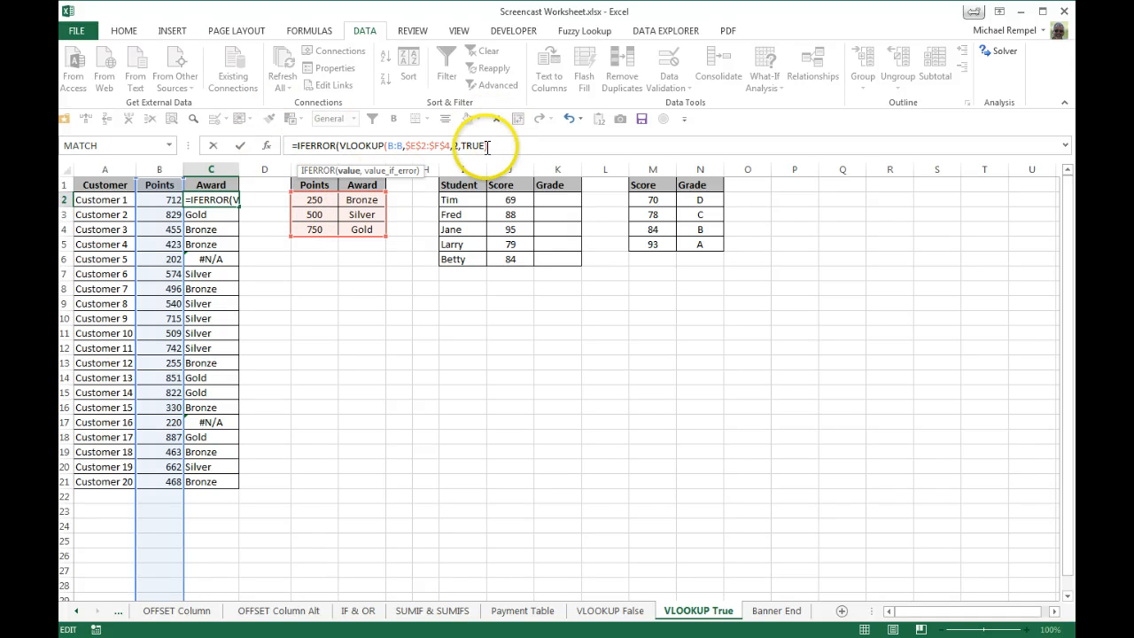
left_click(489, 146)
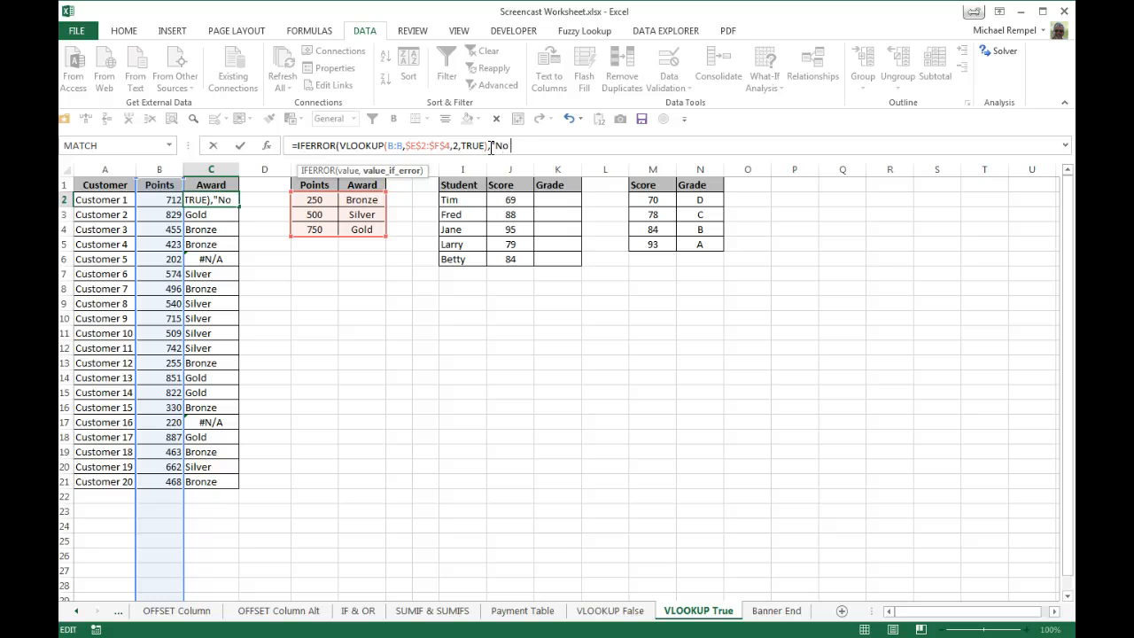
type(",\"No Reward\")")
key("ctrl+Return")
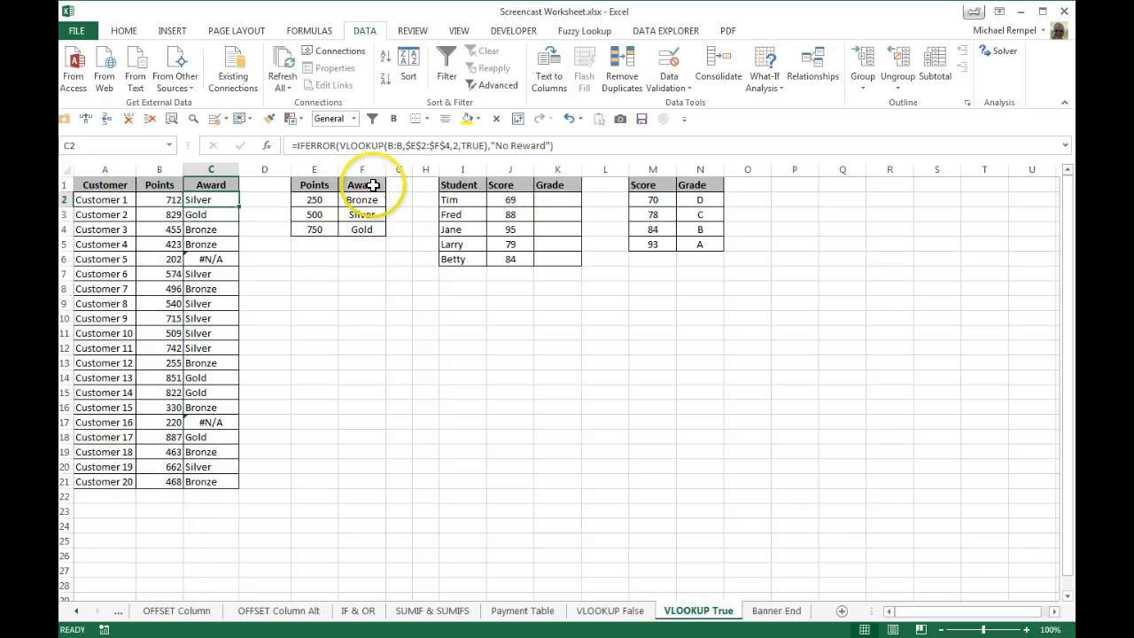
double_click(238, 206)
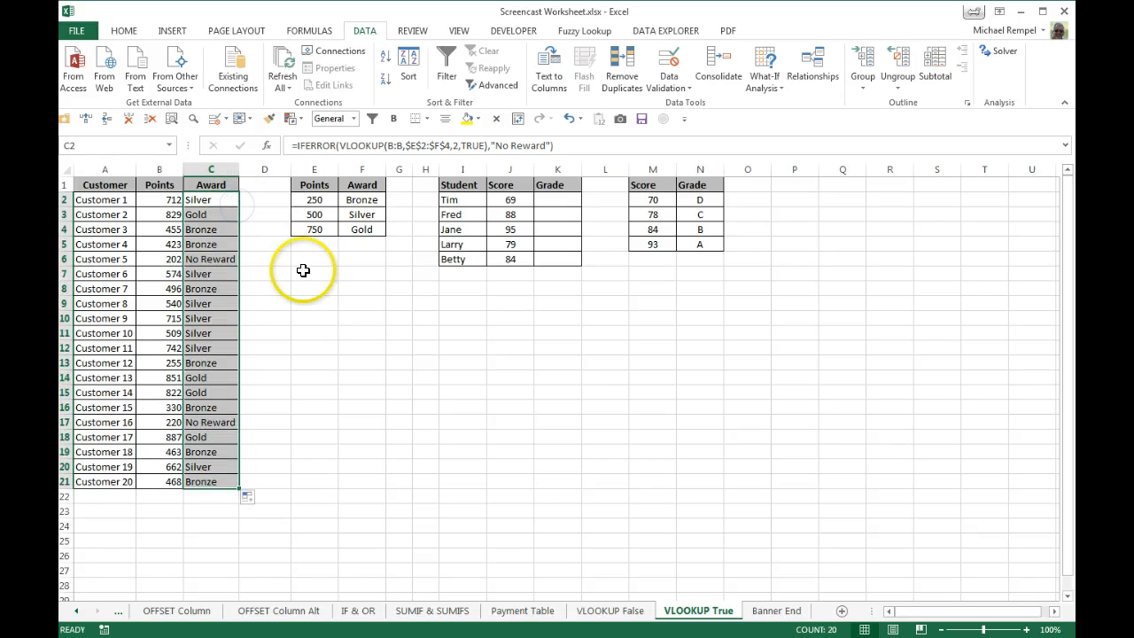
Review the updated Award results and formulas for Customer 5 and Customer 16.
left_click(304, 272)
left_click(218, 261)
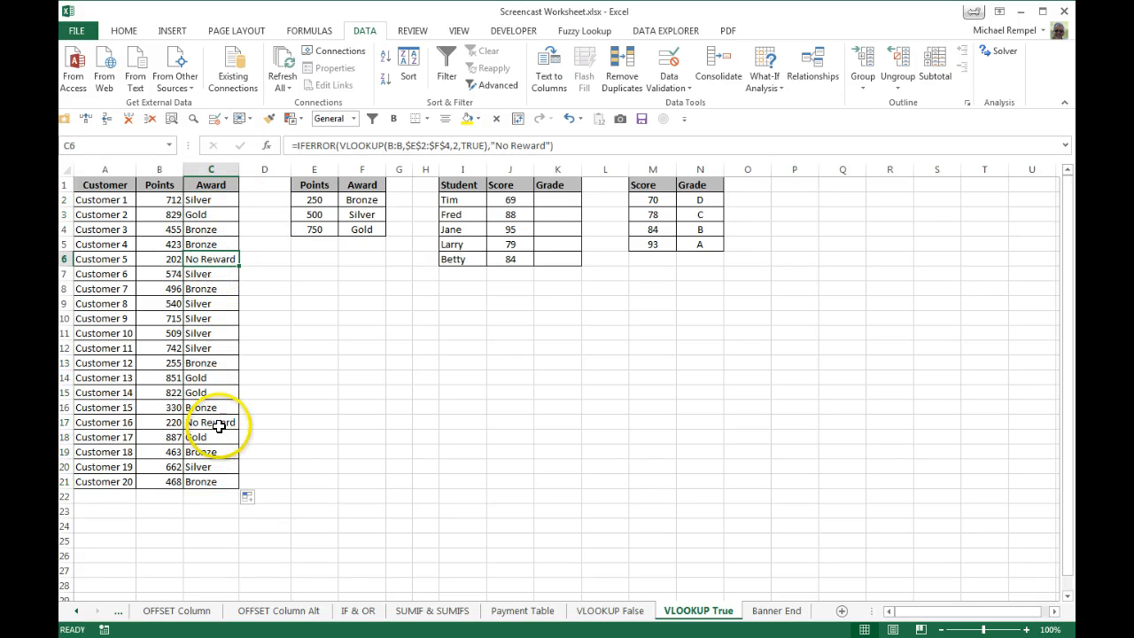
left_click(220, 425)
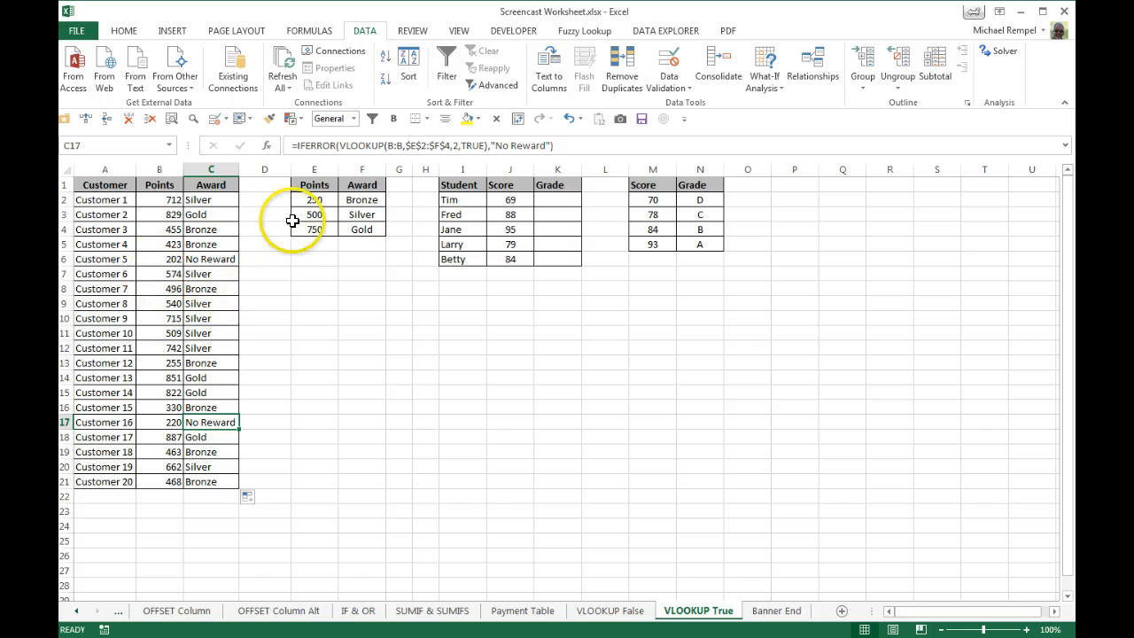
left_click(216, 260)
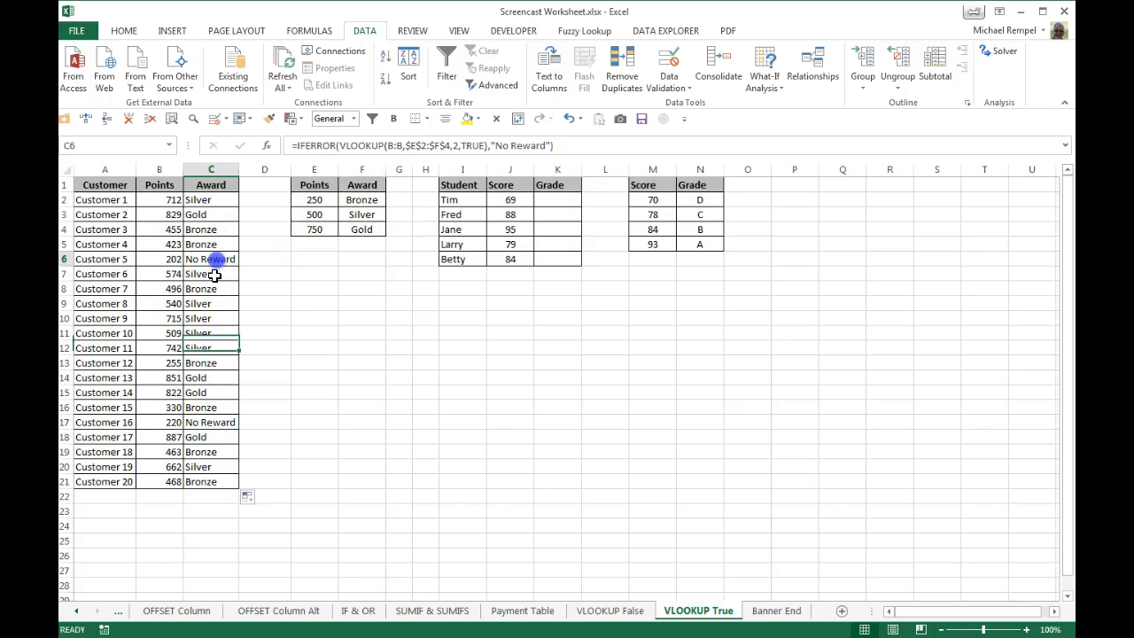
left_click(193, 420)
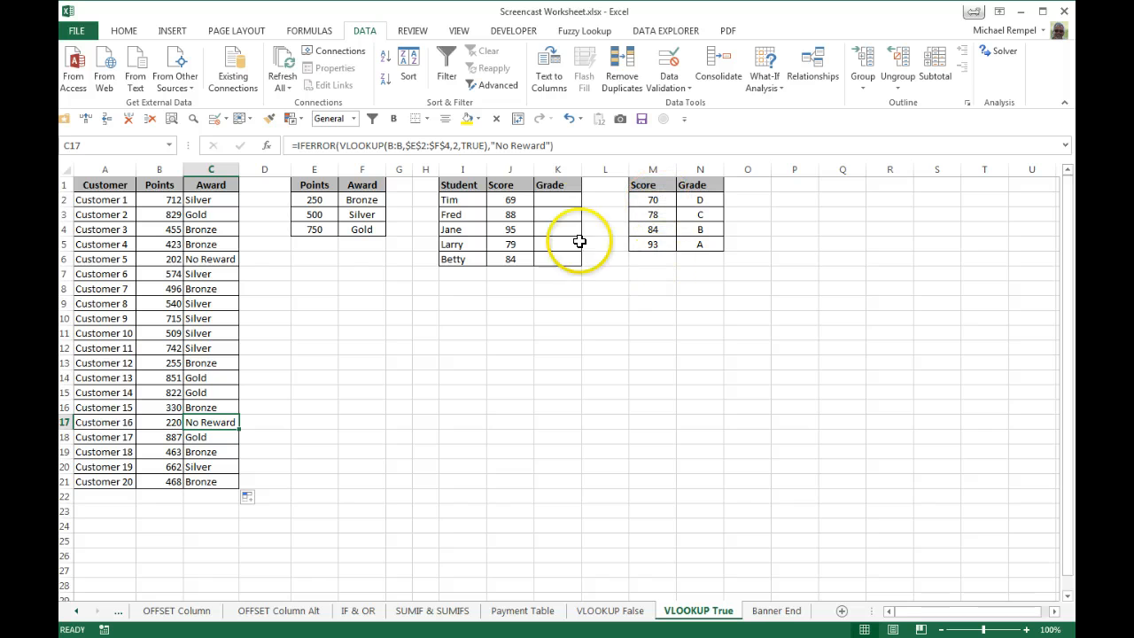
left_click(560, 201)
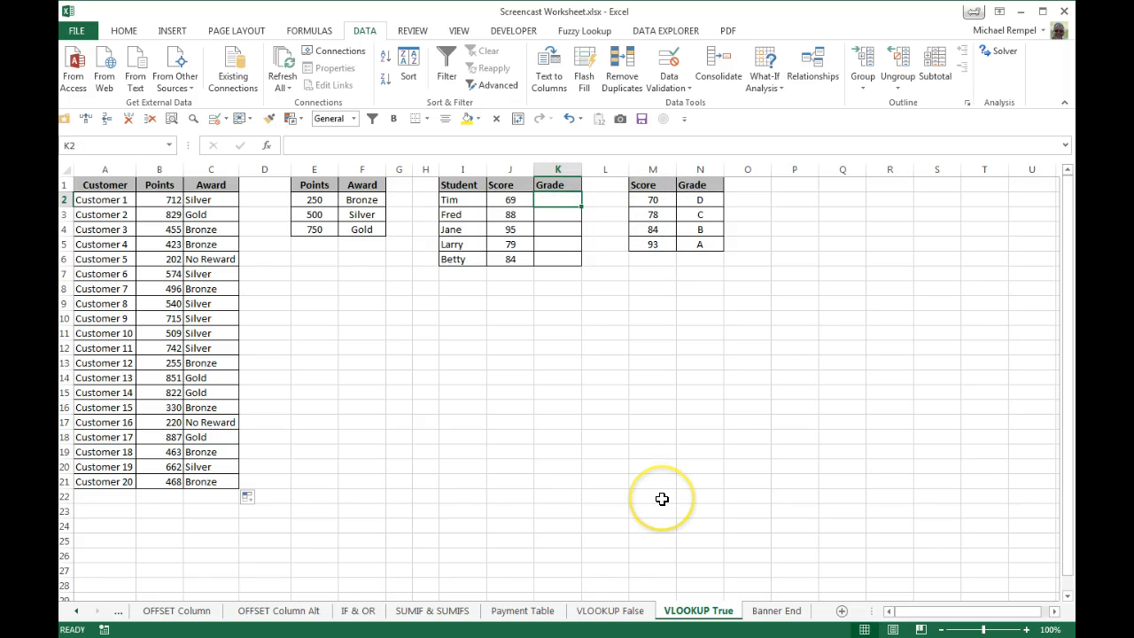
type("=vl")
key("Tab")
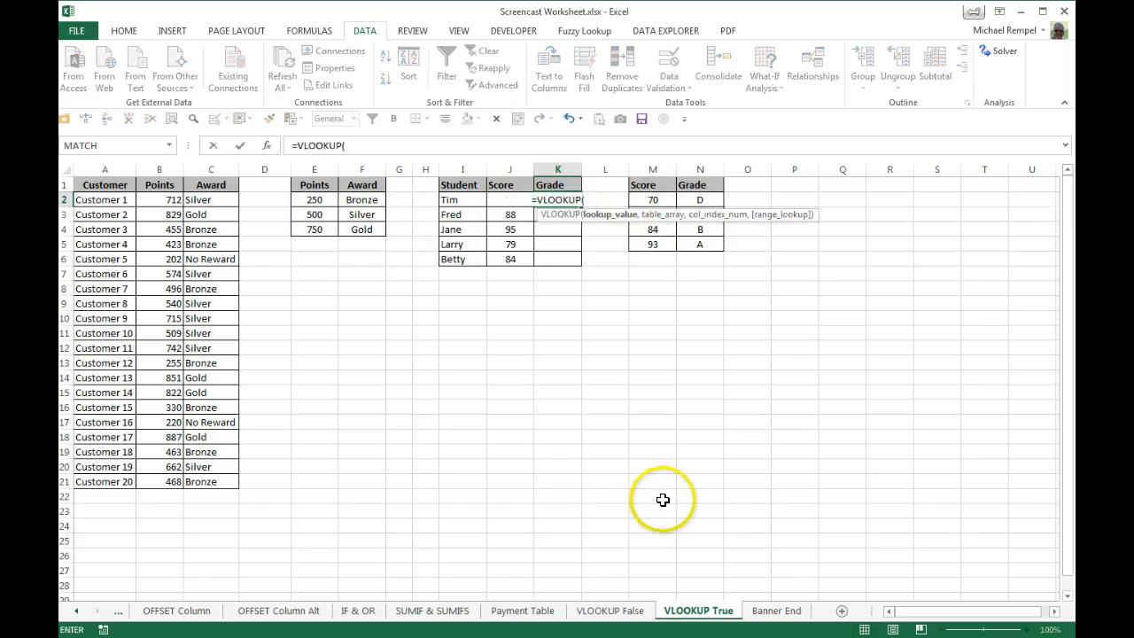
left_click(510, 166)
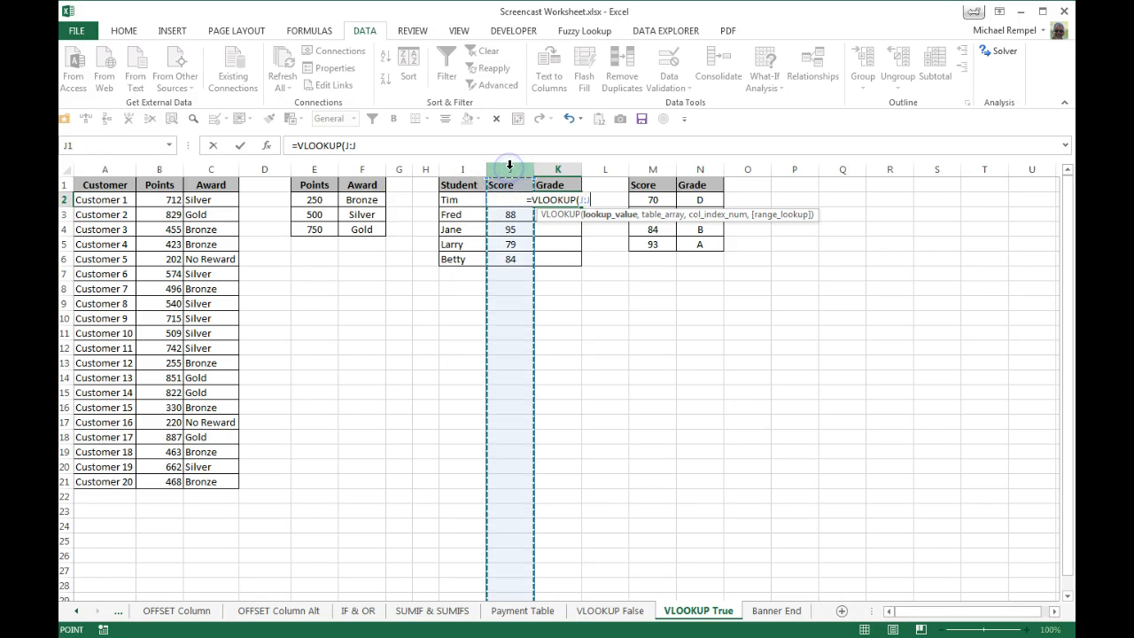
key("Escape")
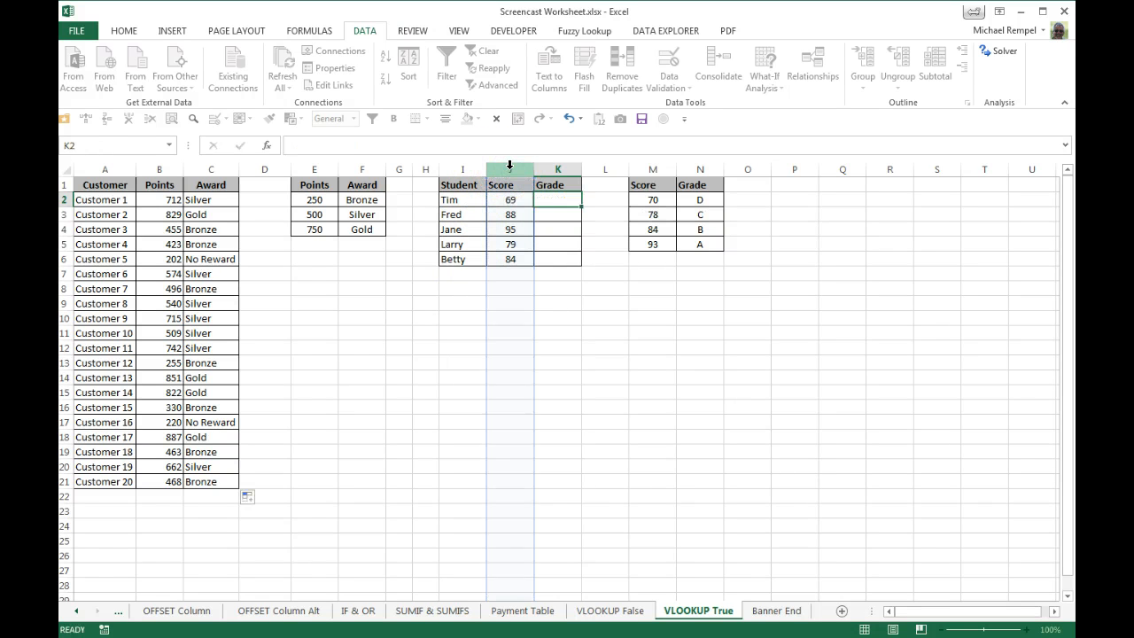
Start a VLOOKUP in K2 with the Score column J:J as lookup value and the absolute range $M$2:$N$5 as table array.
type("=vl")
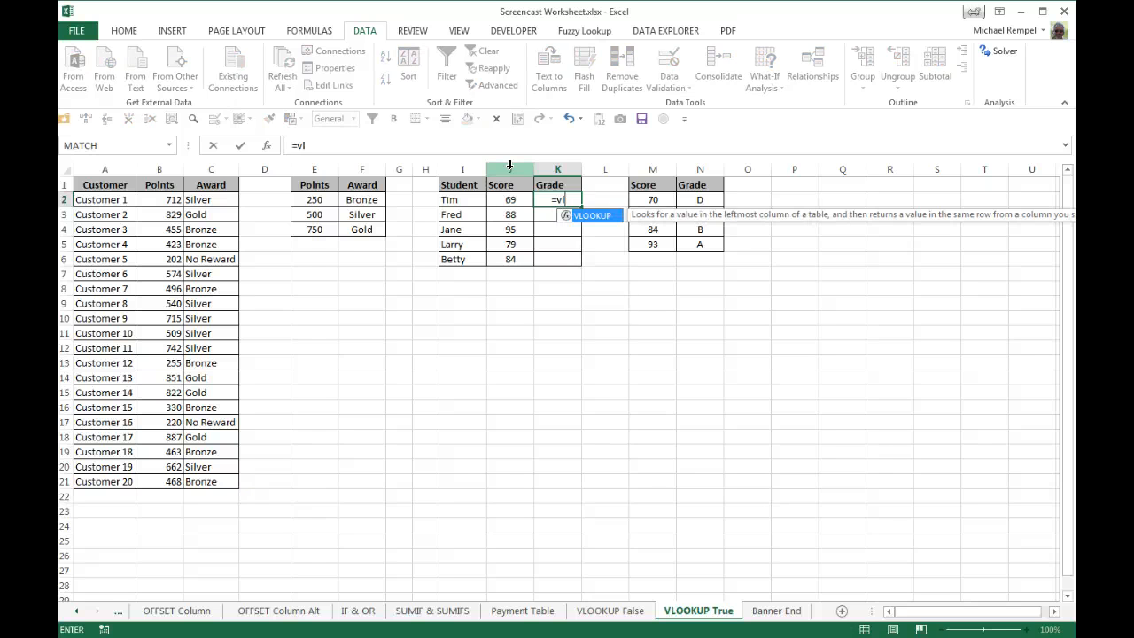
key("Tab")
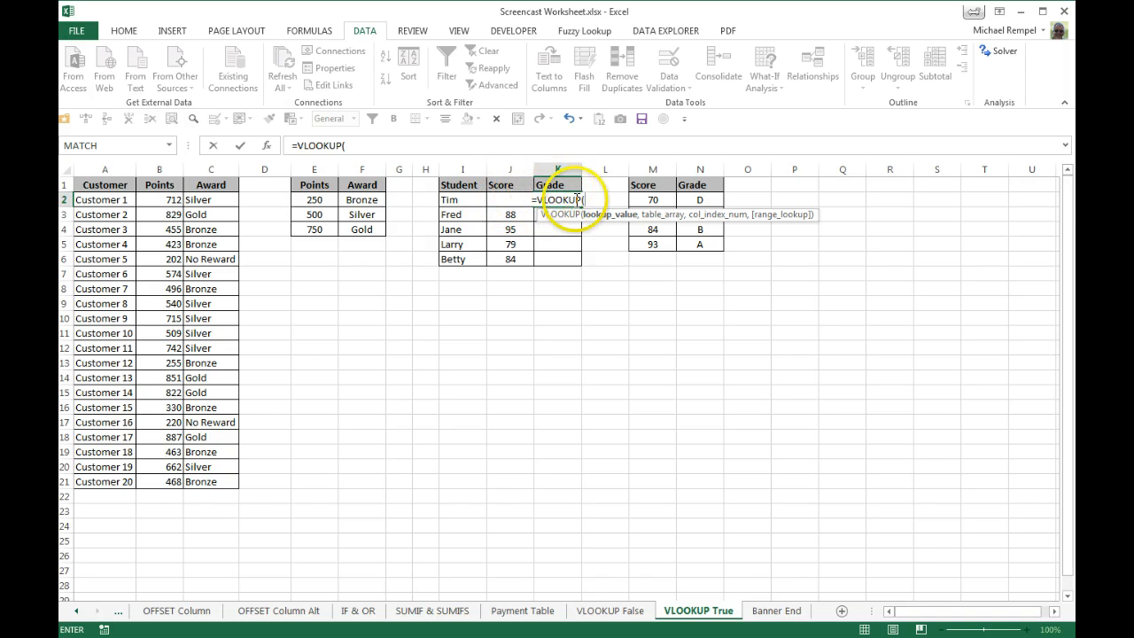
left_click(511, 166)
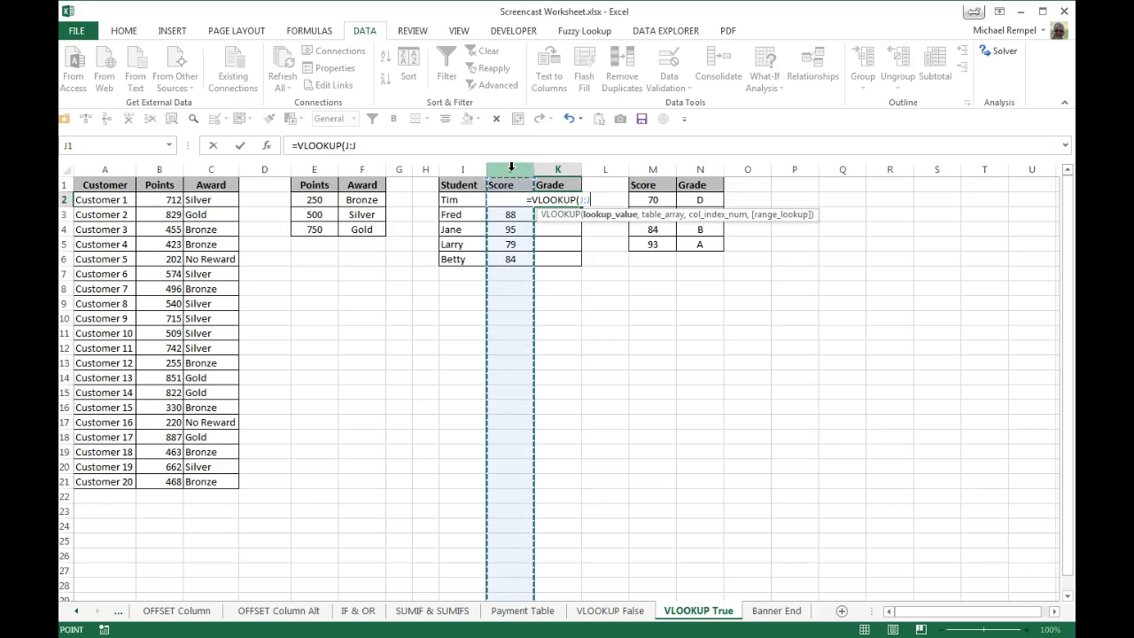
type(",")
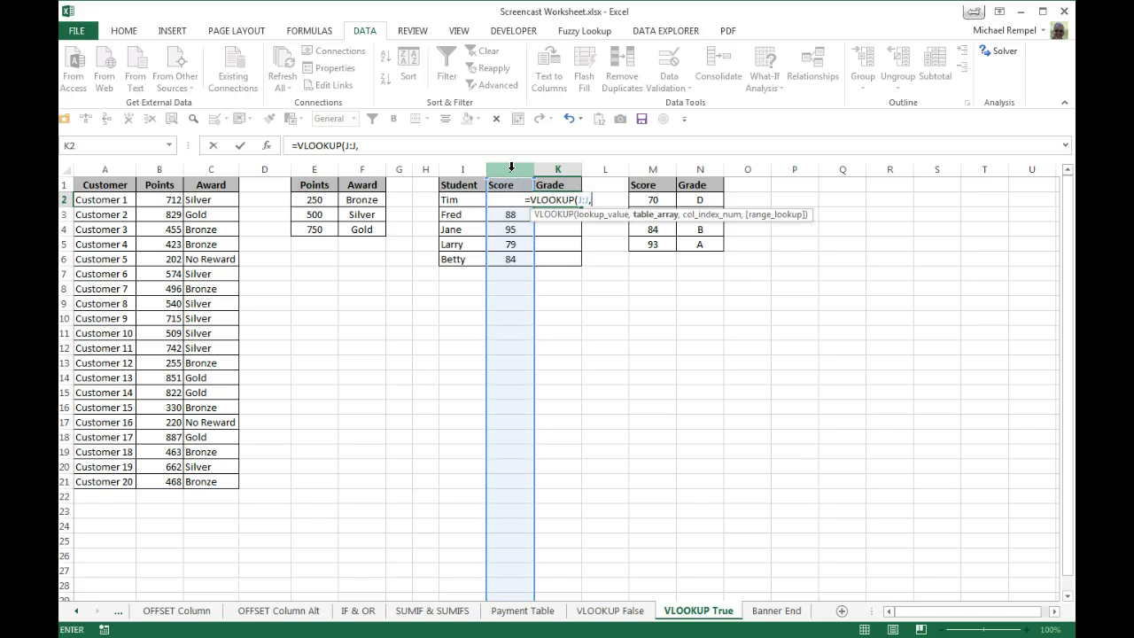
left_click_drag(632, 199, 710, 238)
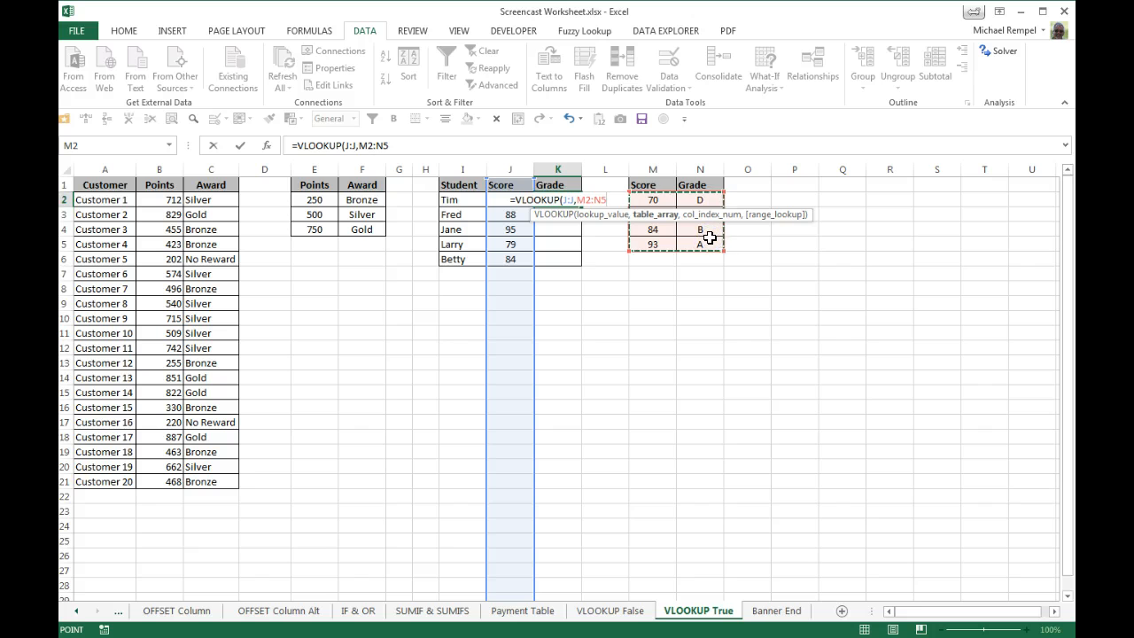
key("F4")
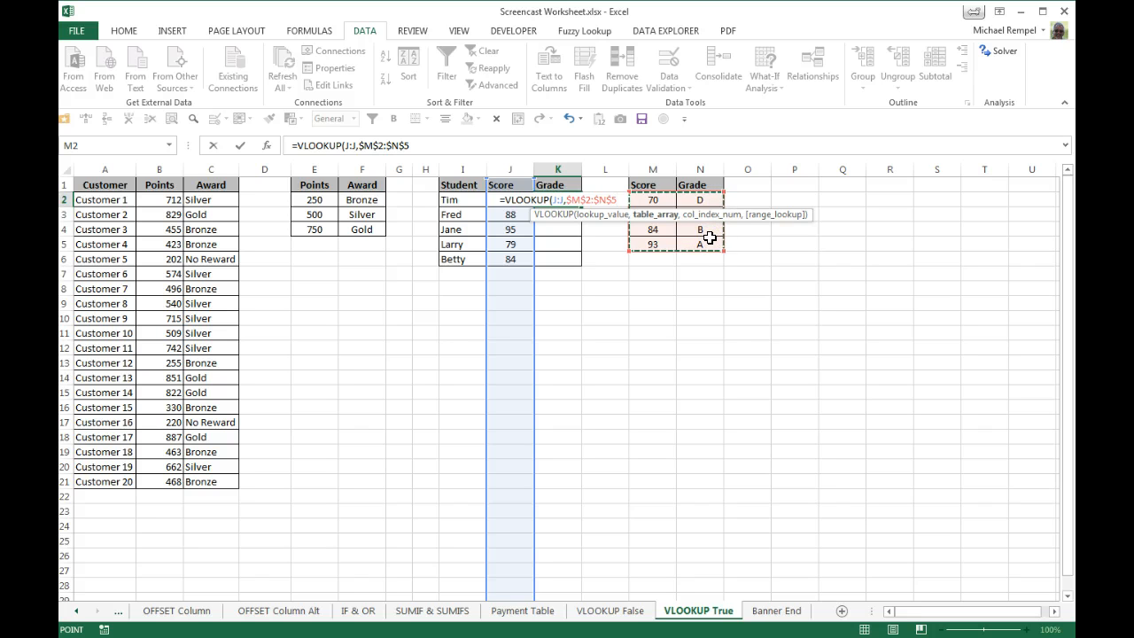
Complete K2's VLOOKUP with column index 2 and the approximate-match option TRUE, and copy it down the Grade column.
type(",")
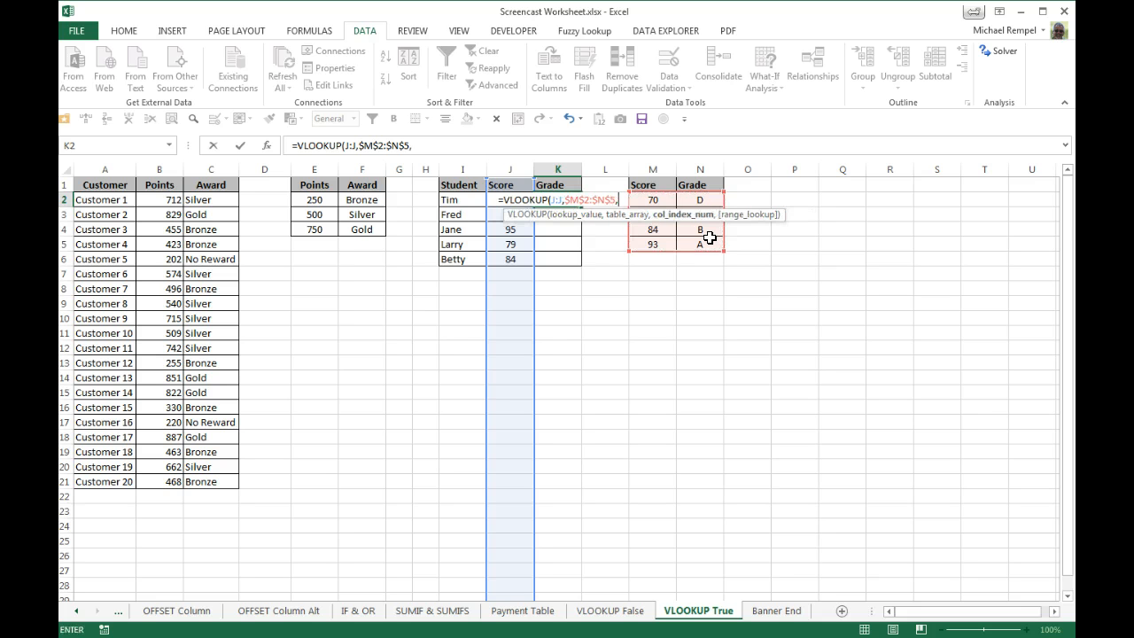
type("2,")
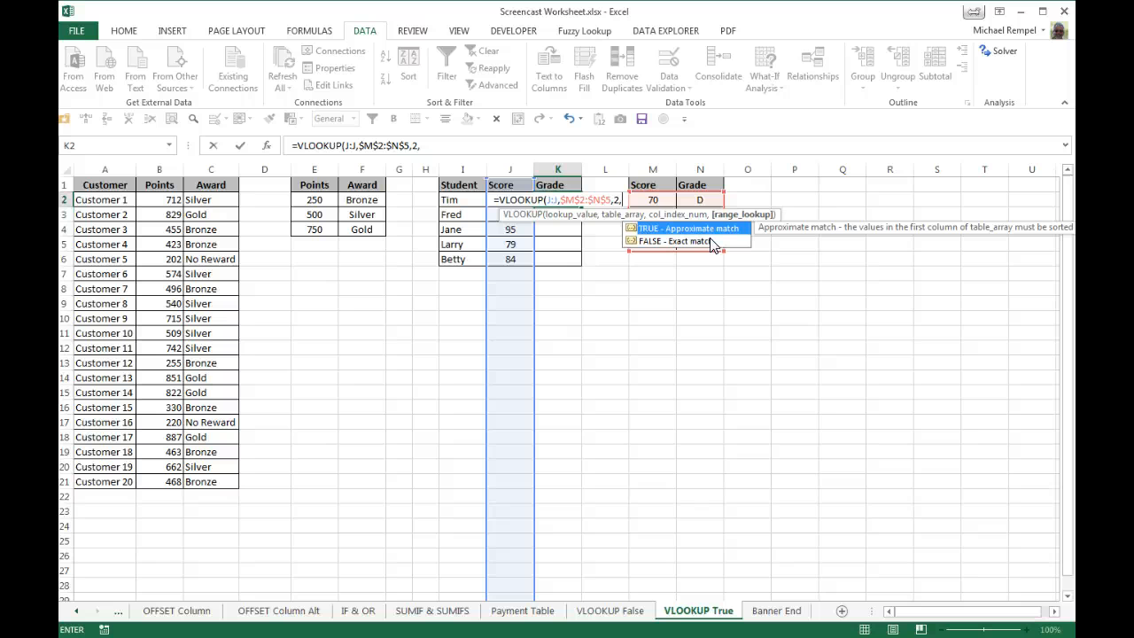
key("Tab")
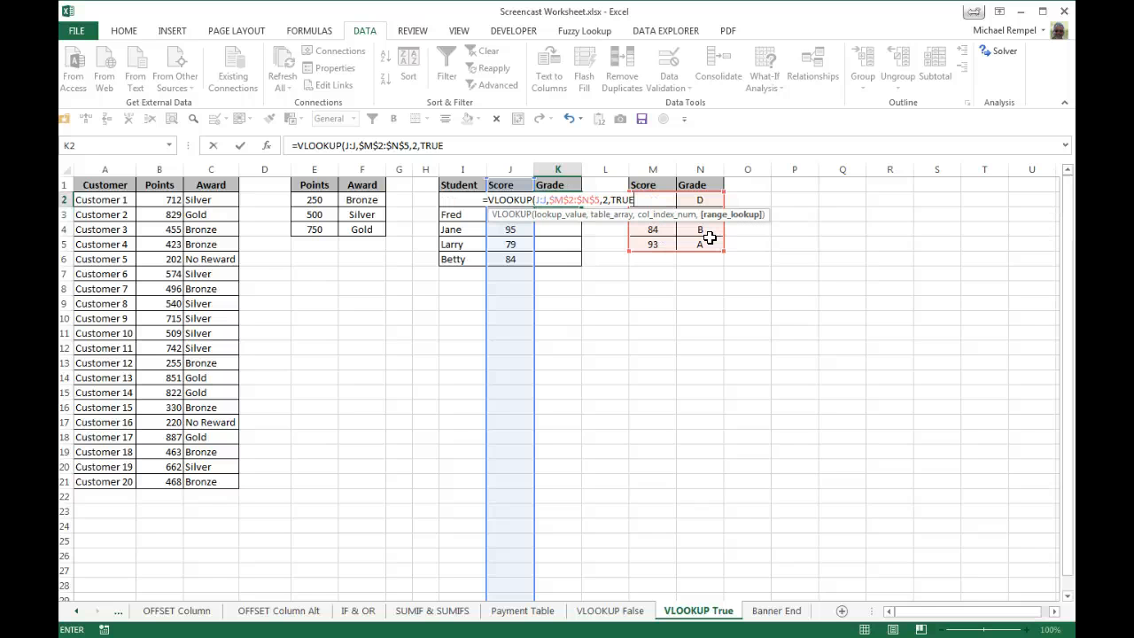
key("Return")
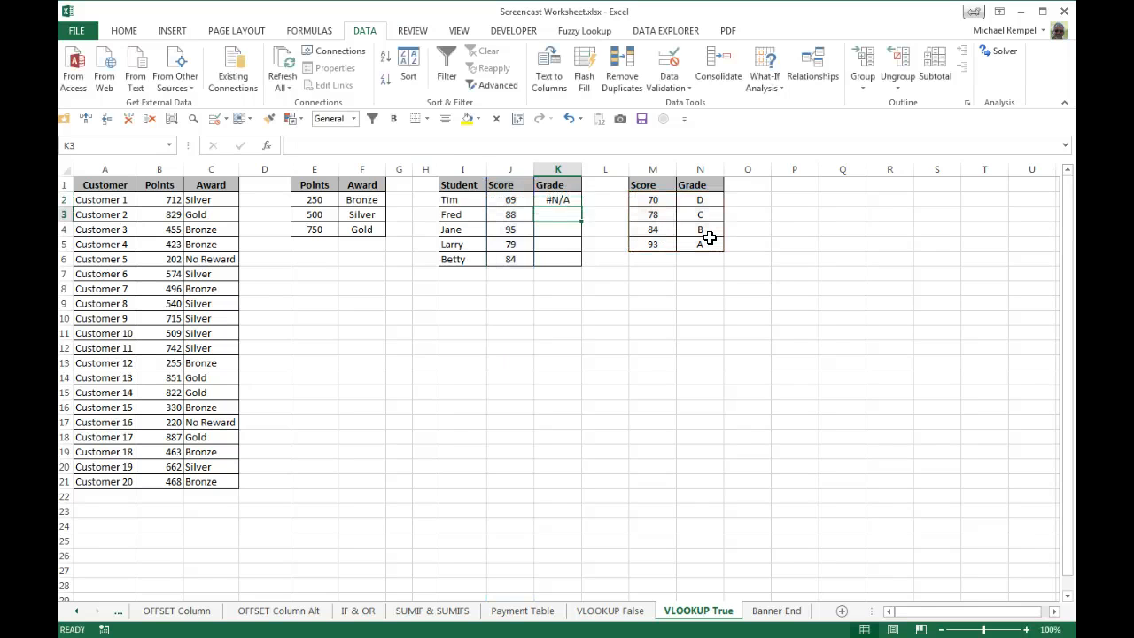
left_click(572, 200)
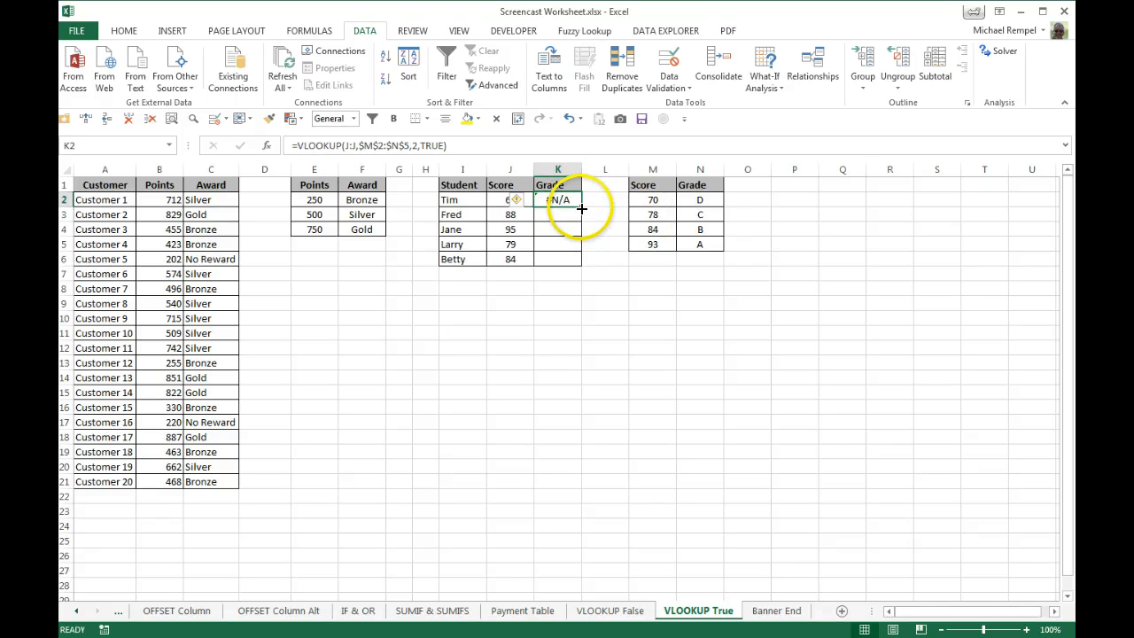
double_click(581, 206)
left_click(557, 317)
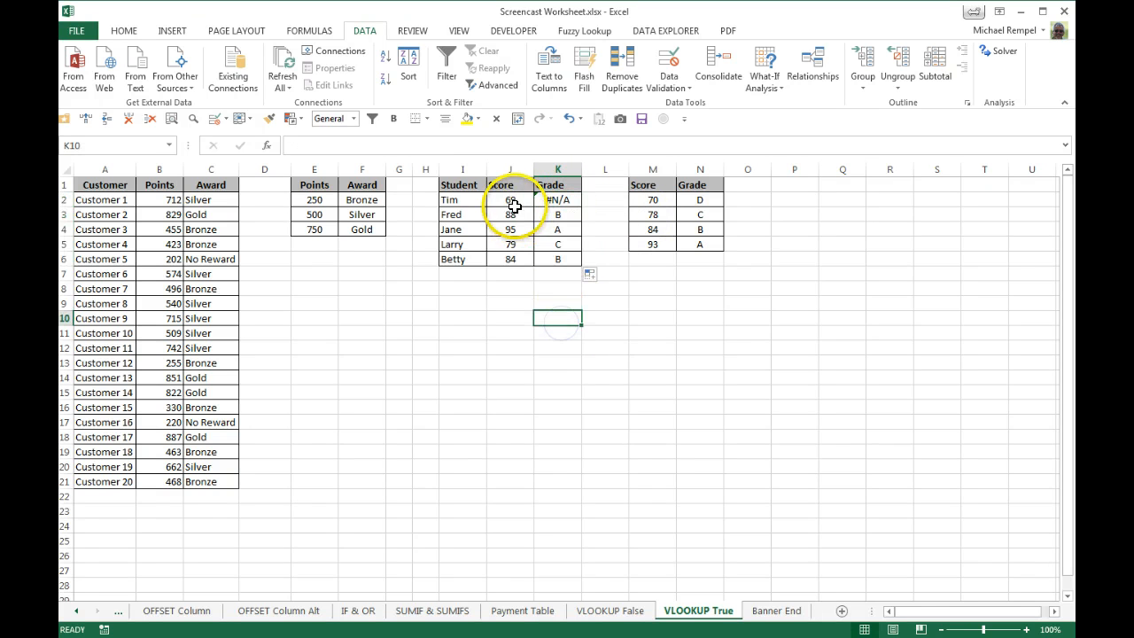
Test the Grade formula by setting the score in J2 to 70, and restore it to 69.
left_click(564, 201)
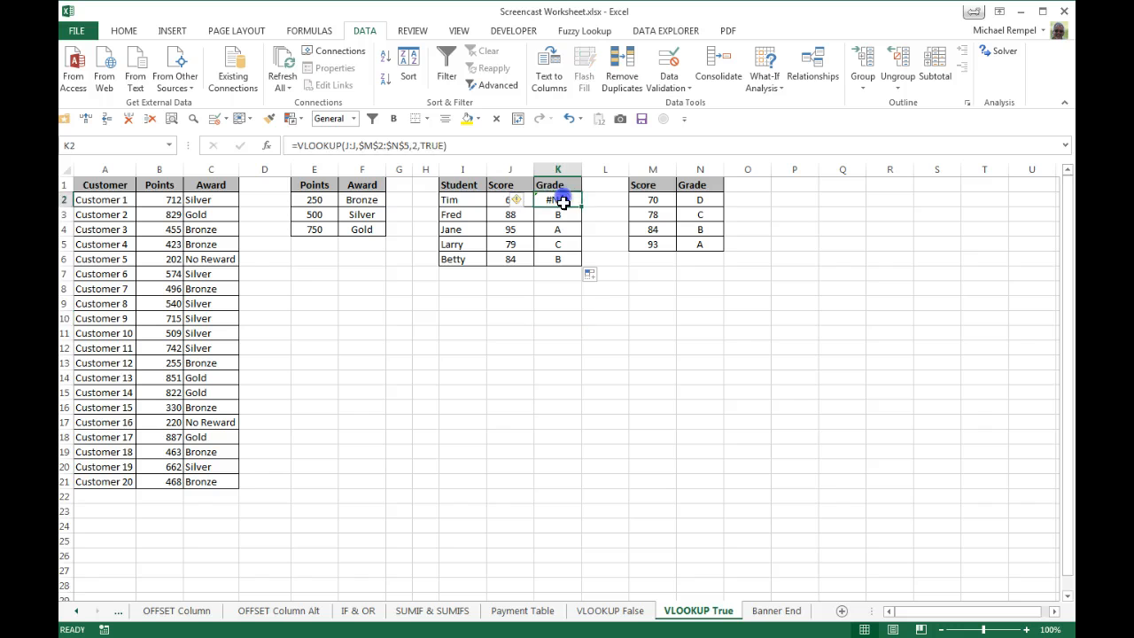
left_click(498, 201)
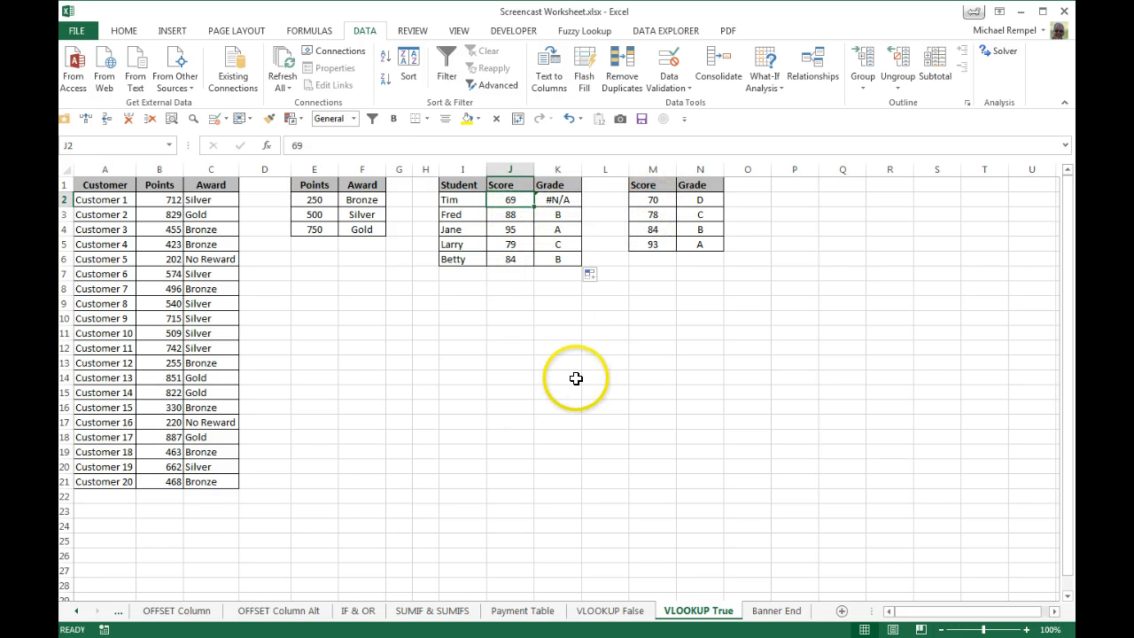
type("70")
key("Return")
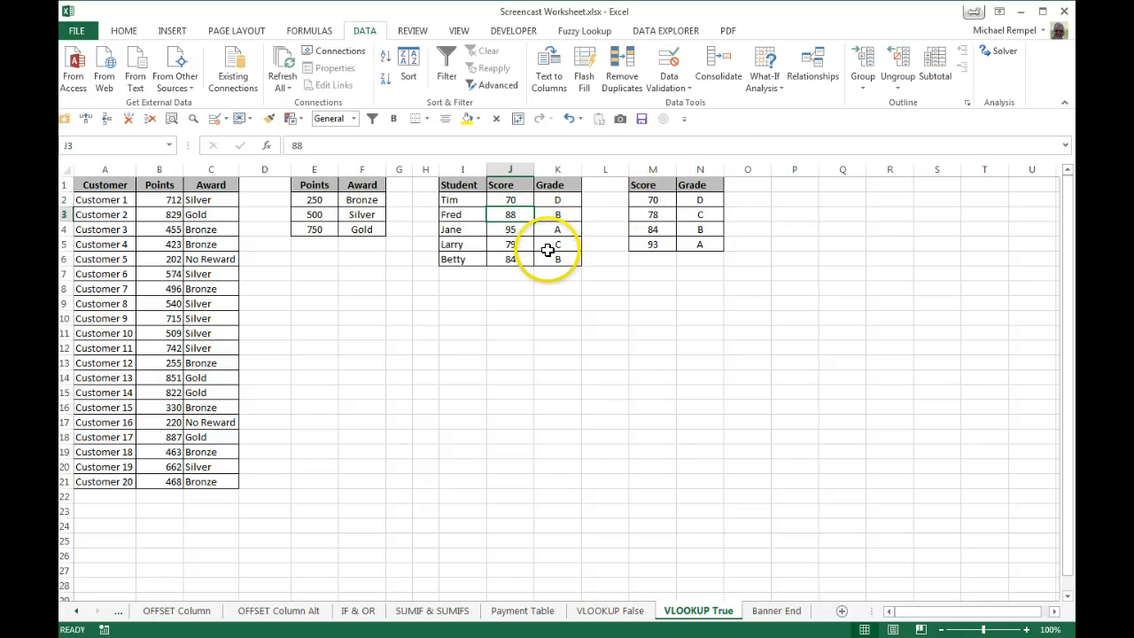
key("Up")
type("69")
key("Return")
Wrap K2's VLOOKUP in IFERROR with "Failed" as the error value and copy the formula down the Grade column.
key("Up")
key("Right")
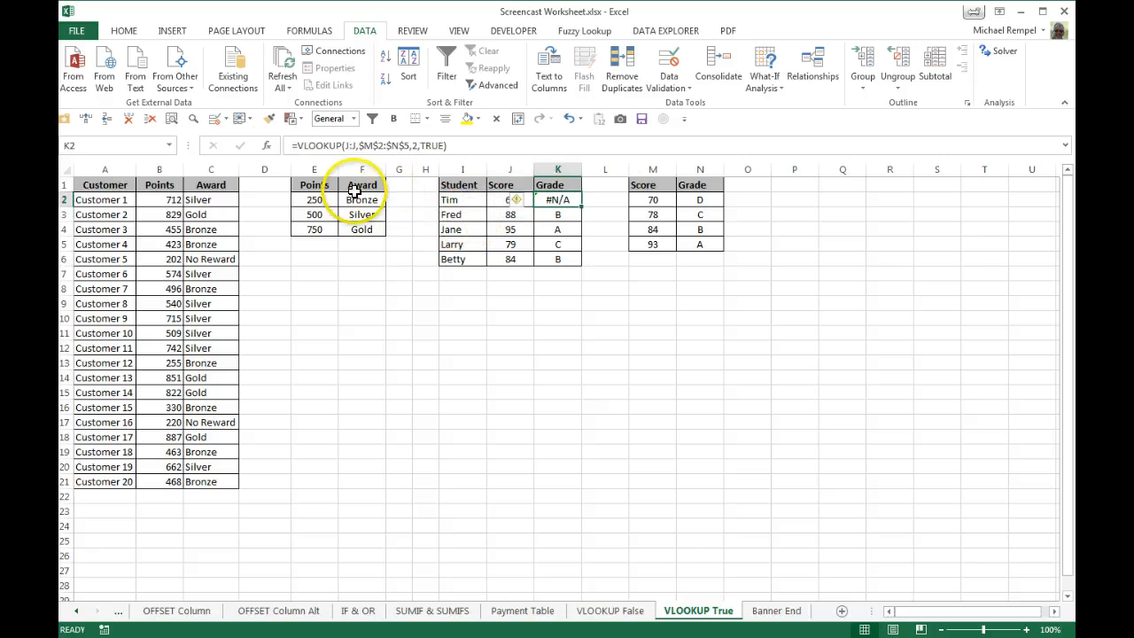
left_click(296, 145)
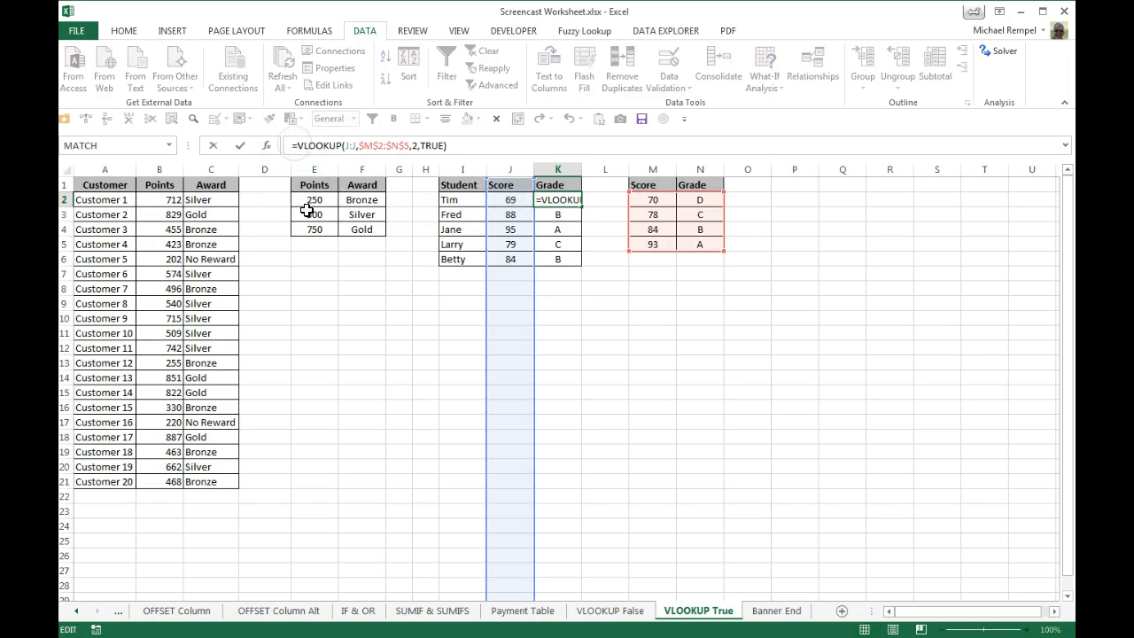
type("ifer")
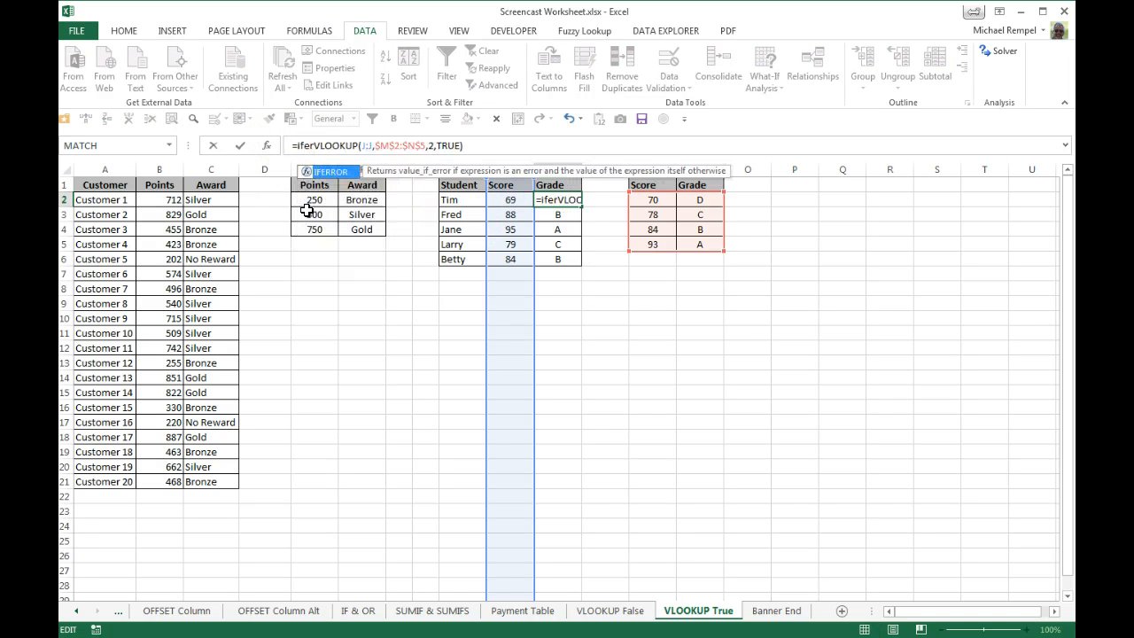
key("Tab")
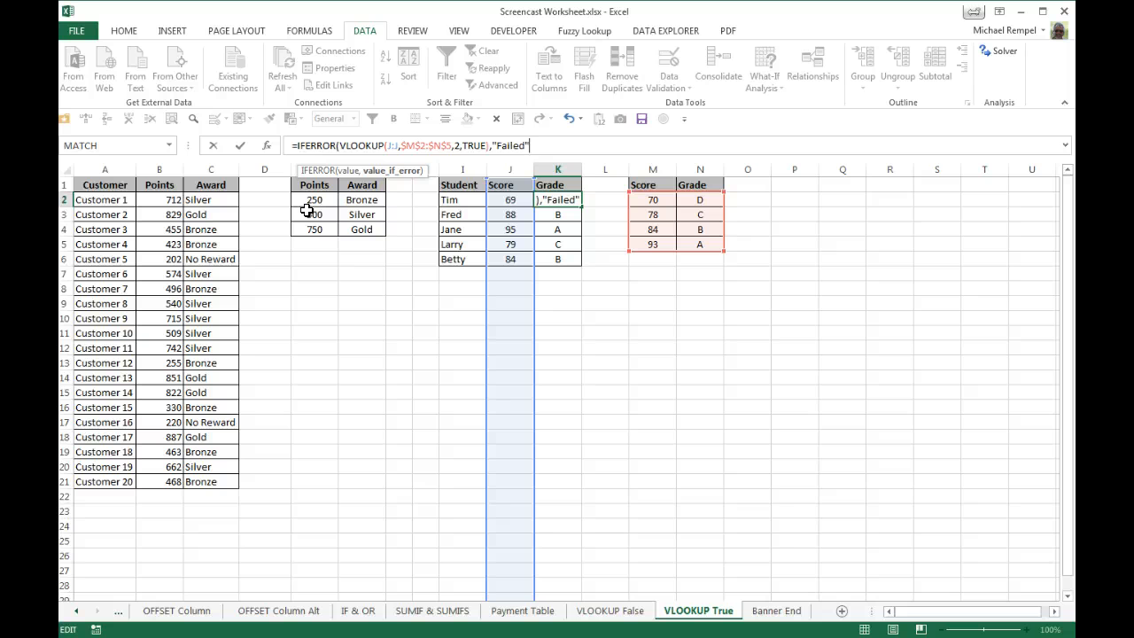
key("Return")
key("Up")
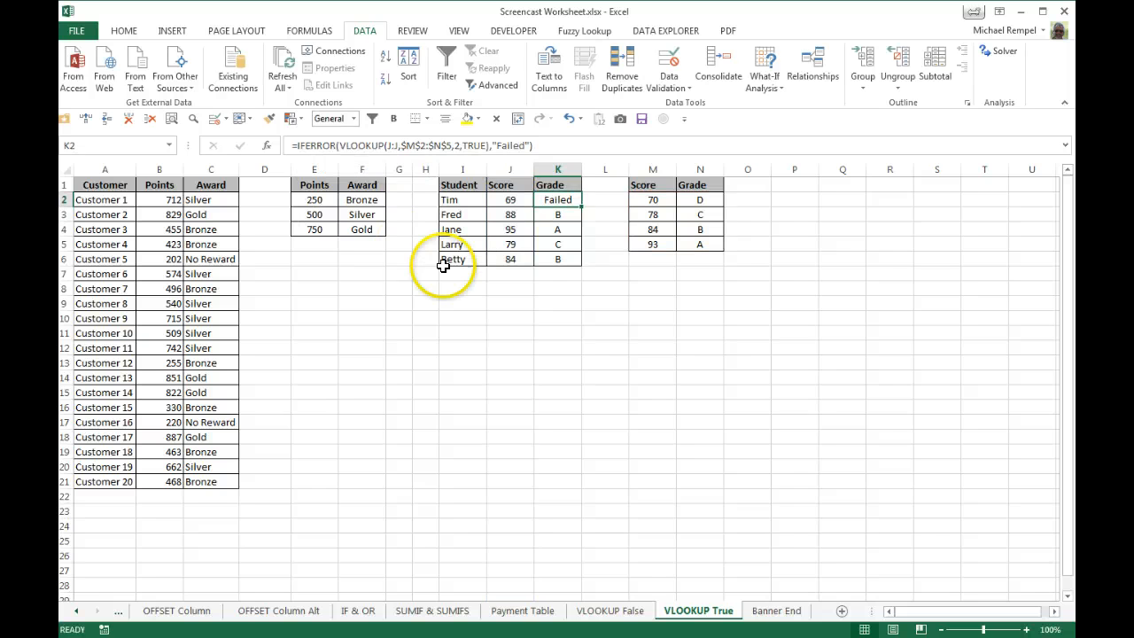
double_click(582, 206)
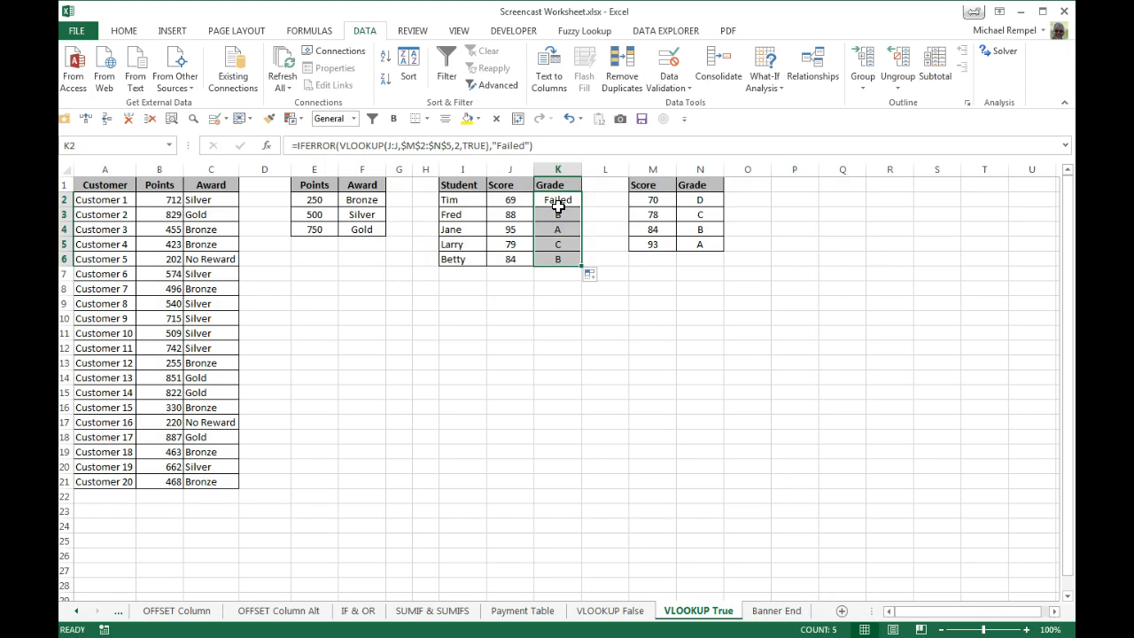
left_click(560, 358)
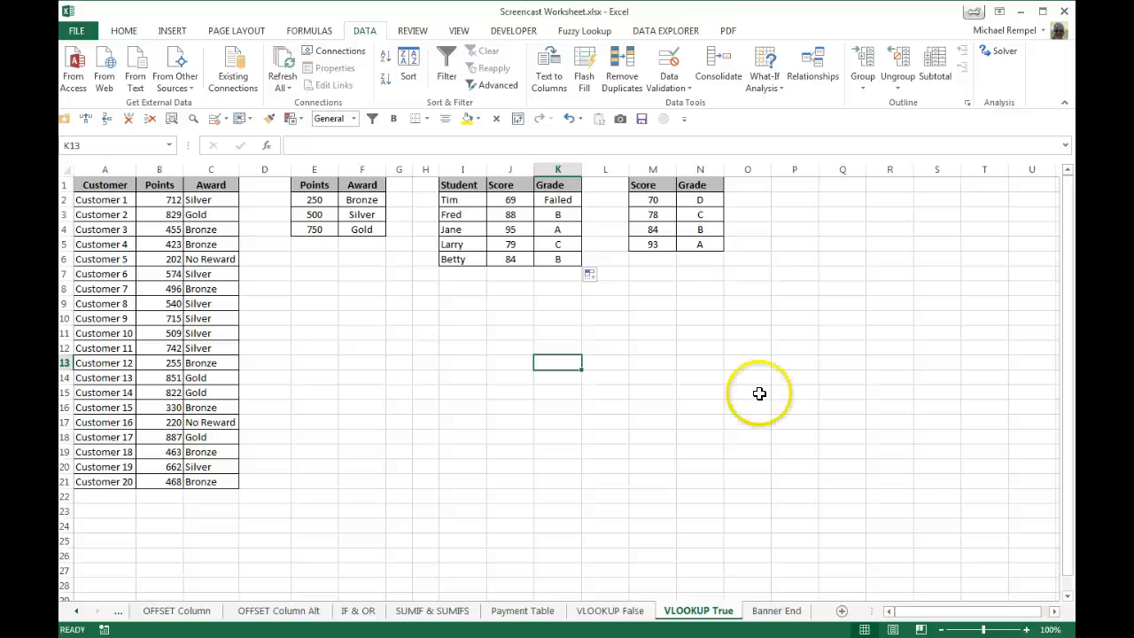
Switch to the Banner End sheet.
left_click(772, 611)
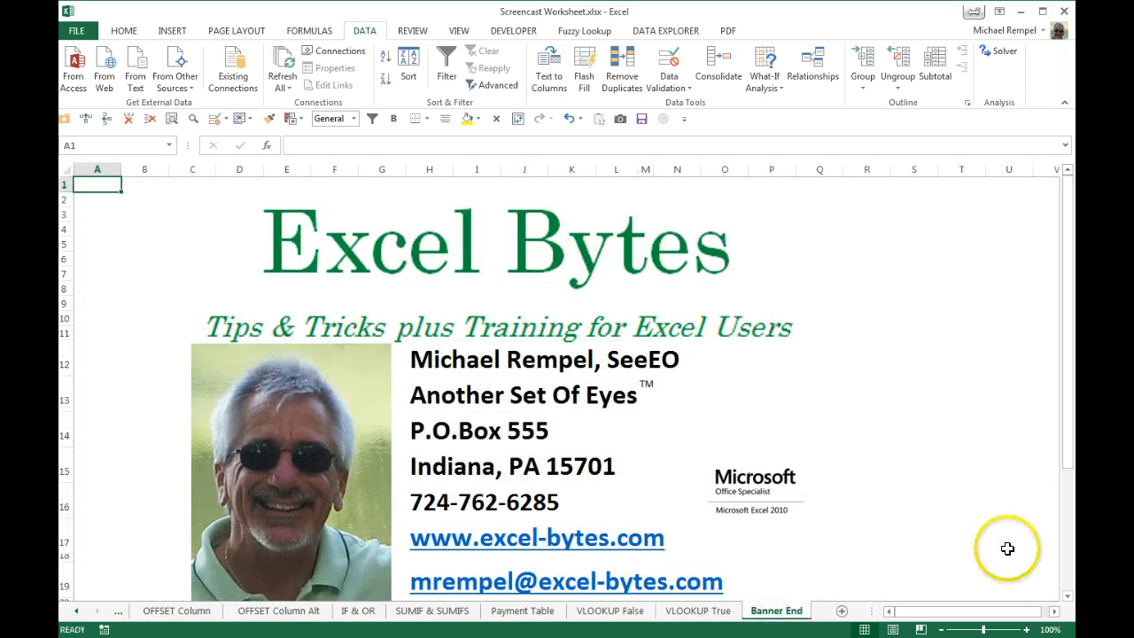